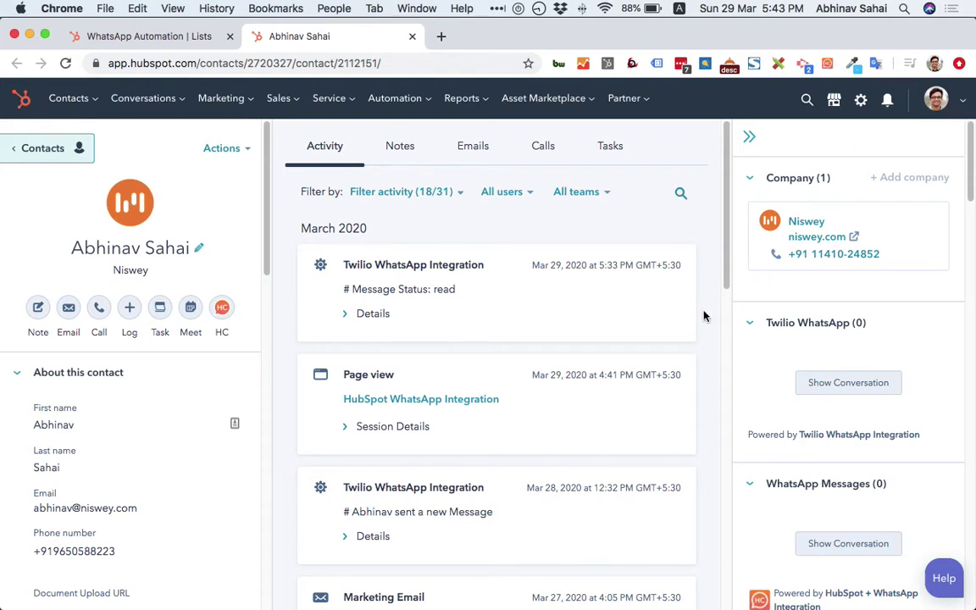
- Open the HubChat Twilio send message workflow and check the contacts in the WhatsApp Automation list
{"action": "left_click", "coordinate": [395, 100]}
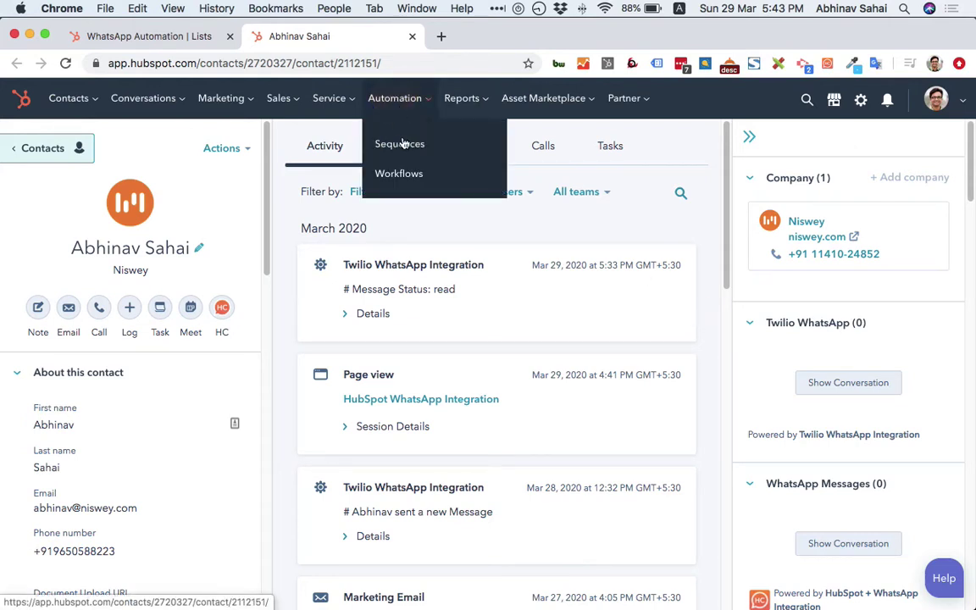
{"action": "left_click", "coordinate": [394, 175]}
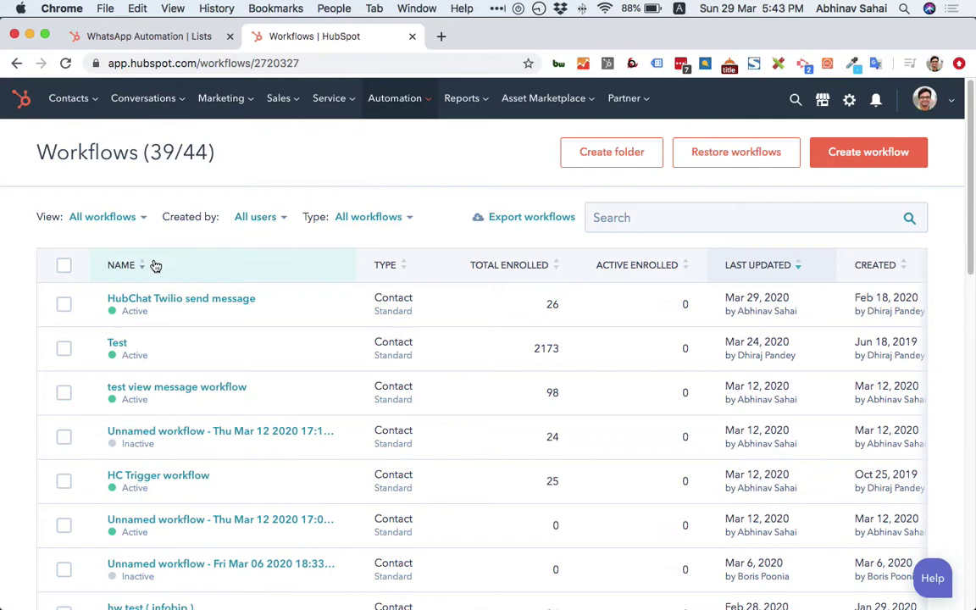
{"action": "left_click", "coordinate": [124, 303]}
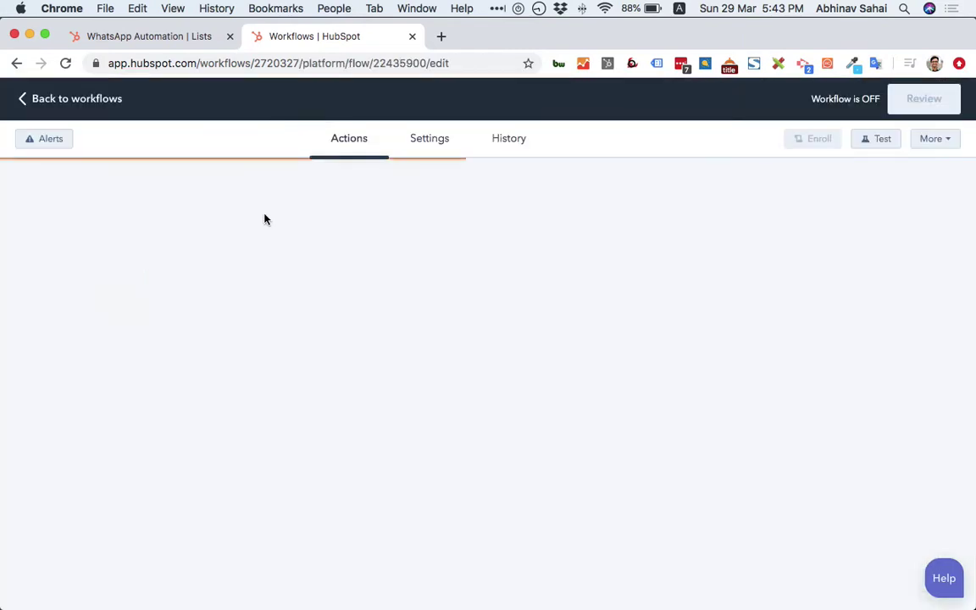
{"action": "left_click", "coordinate": [201, 38]}
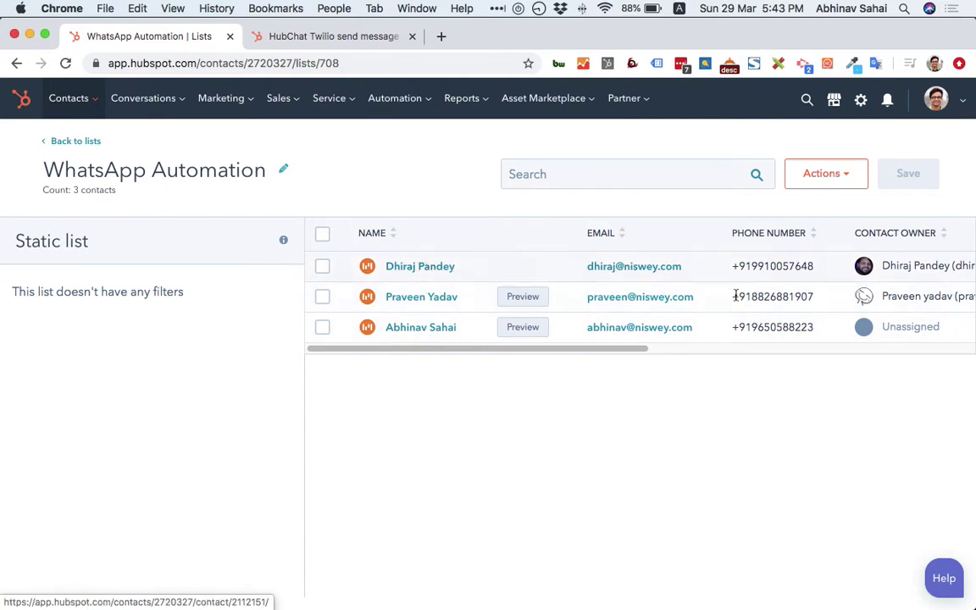
{"action": "left_click", "coordinate": [343, 38]}
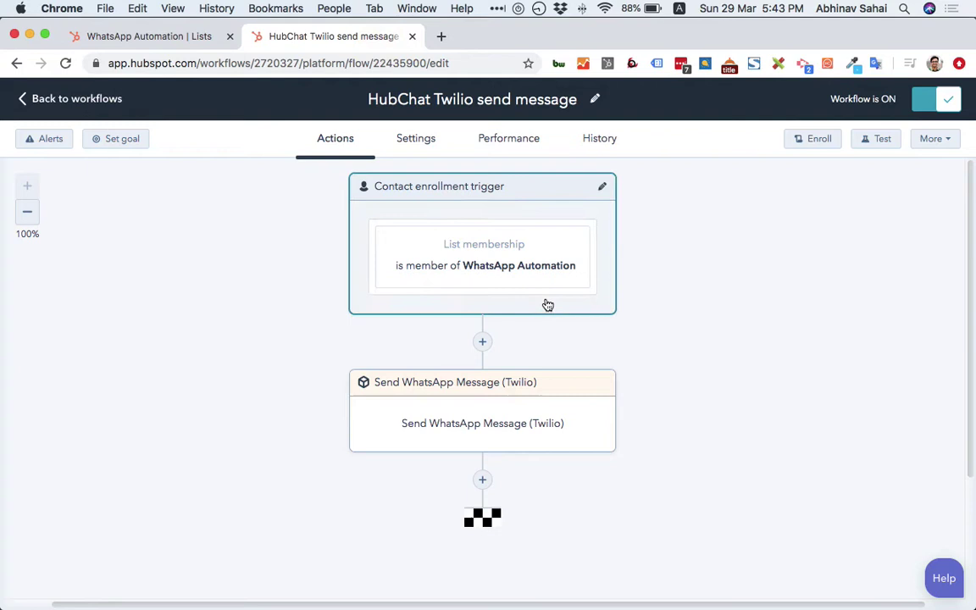
- Rebuild the workflow's enrollment trigger as a list membership filter where the contact is a member of WhatsApp Automation
{"action": "left_click", "coordinate": [551, 264]}
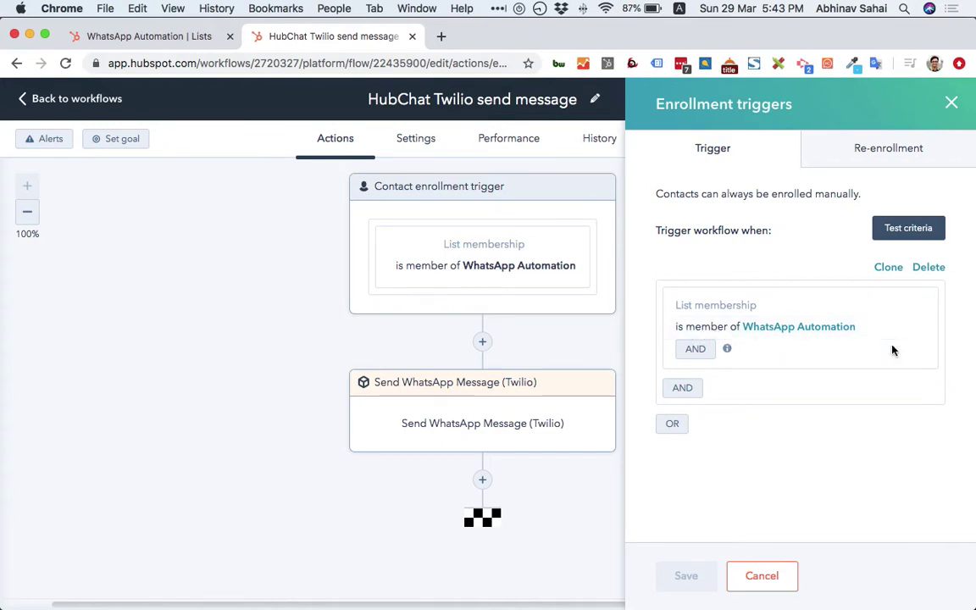
{"action": "left_click", "coordinate": [928, 329]}
{"action": "left_click", "coordinate": [678, 267]}
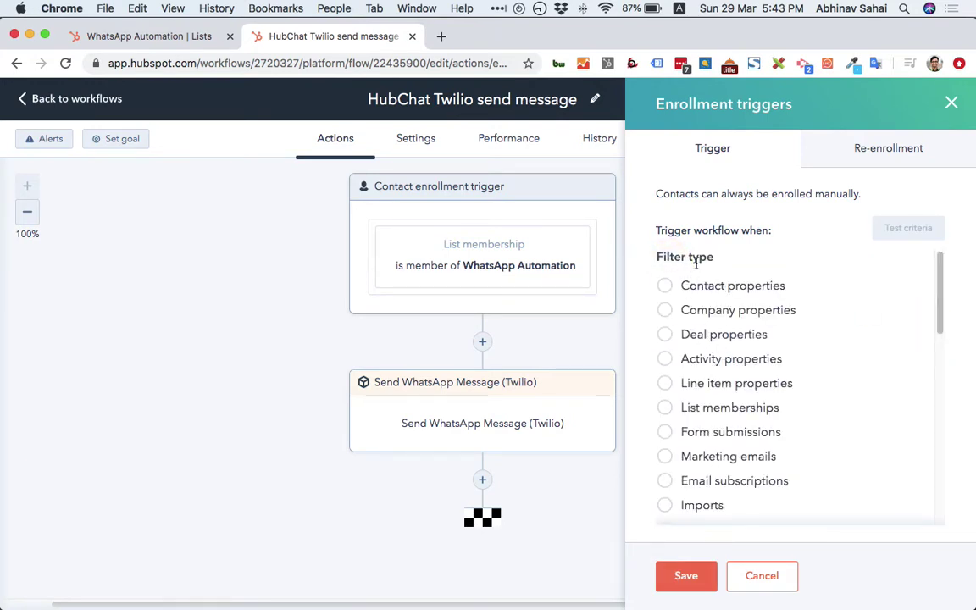
{"action": "left_click", "coordinate": [742, 408]}
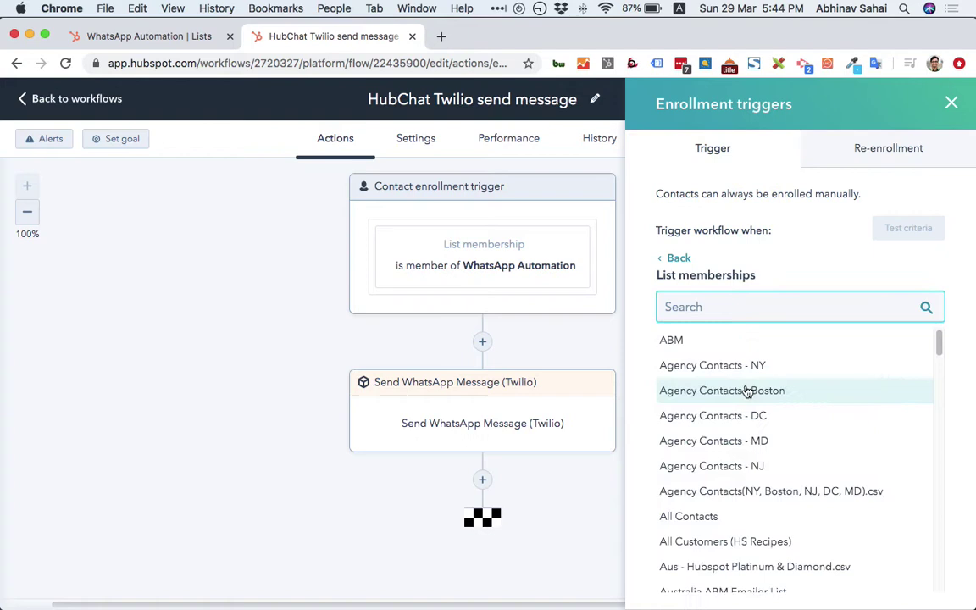
{"action": "type", "text": "whatsapp"}
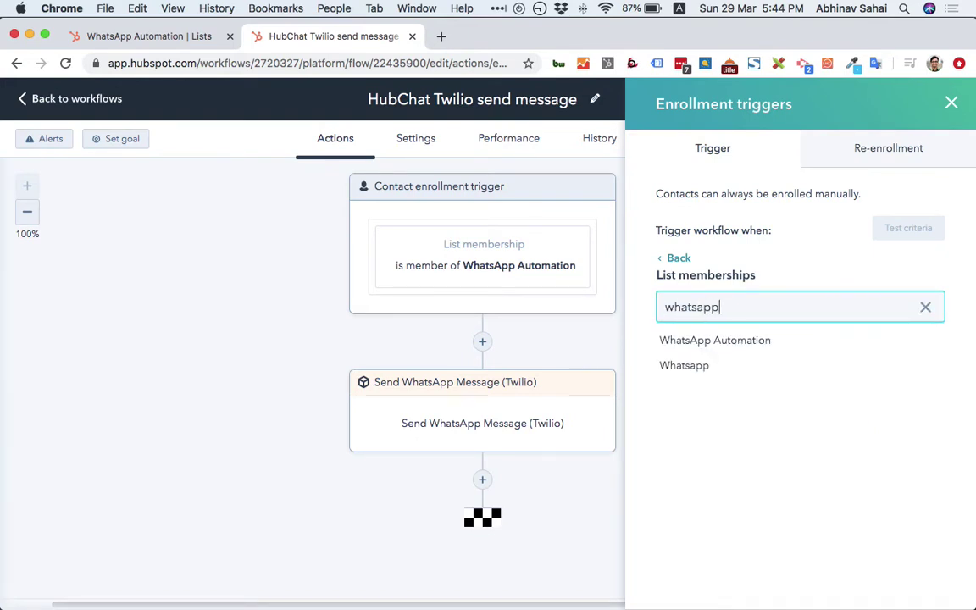
{"action": "left_click", "coordinate": [780, 340]}
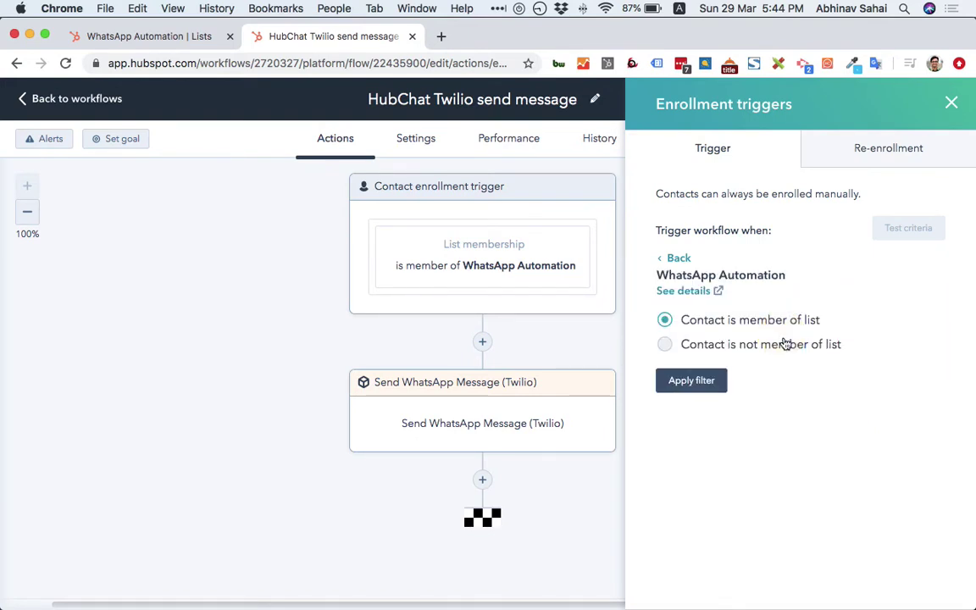
{"action": "left_click", "coordinate": [702, 388]}
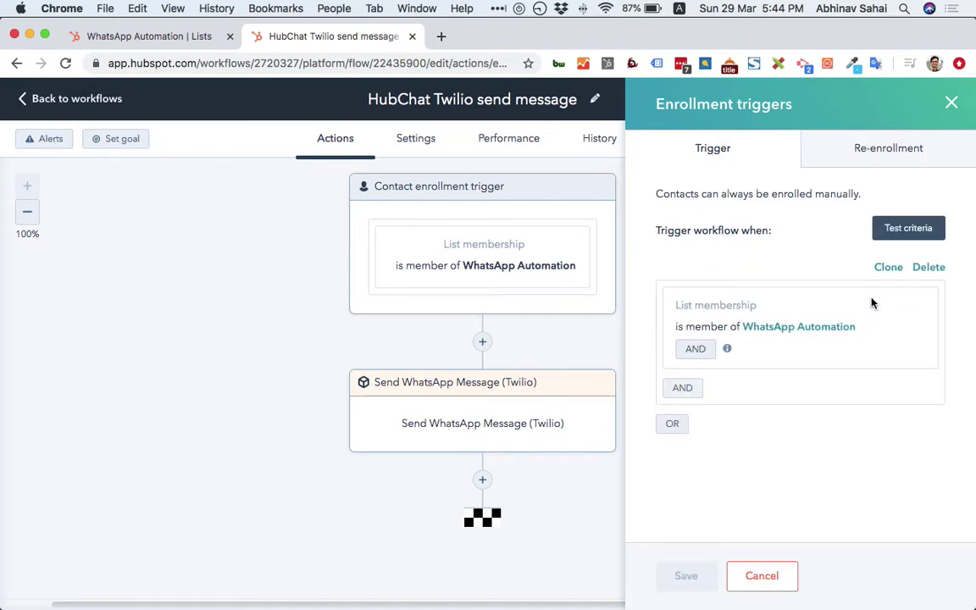
- Allow re-enrollment when a contact is a member of WhatsApp Automation and save the enrollment triggers
{"action": "left_click", "coordinate": [895, 154]}
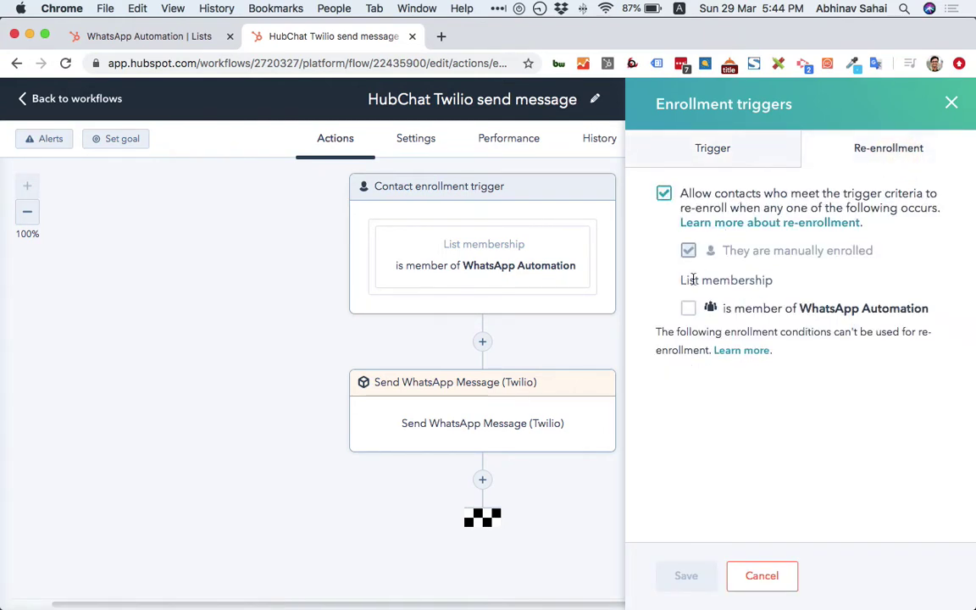
{"action": "left_click", "coordinate": [688, 308]}
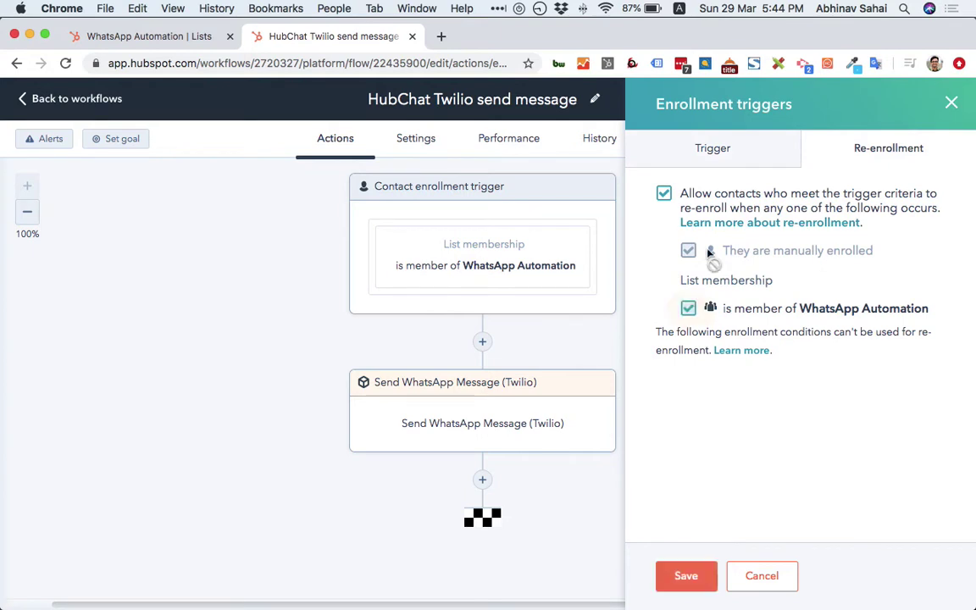
{"action": "left_click", "coordinate": [686, 578]}
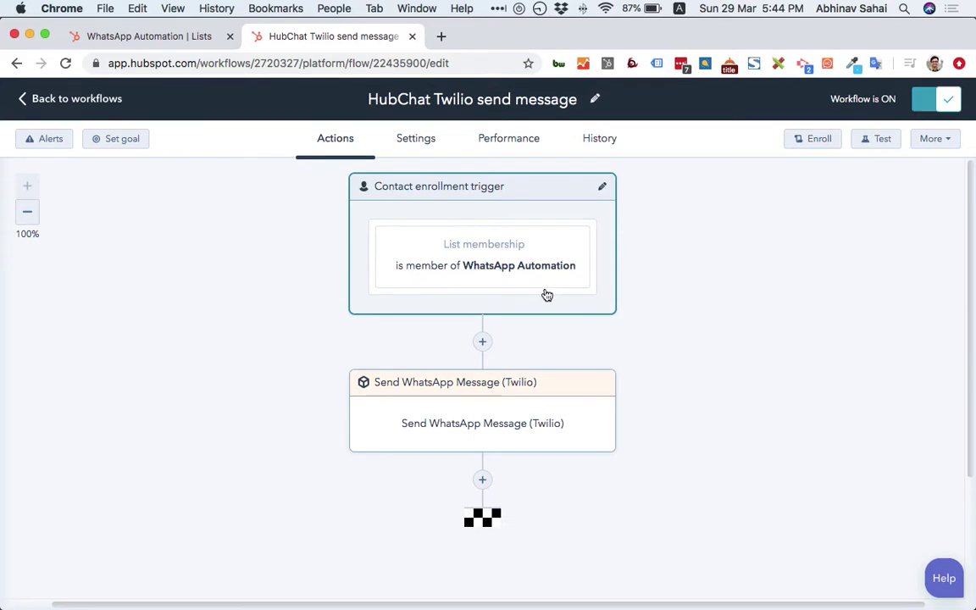
- Insert a Send WhatsApp Message (Twilio) action directly after the contact enrollment trigger
{"action": "left_click", "coordinate": [483, 343]}
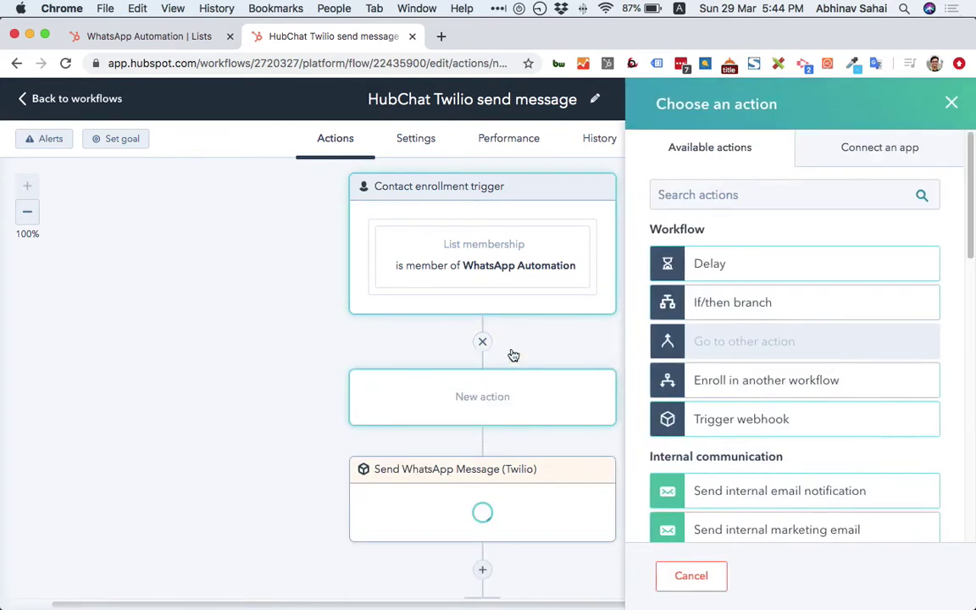
{"action": "scroll", "coordinate": [813, 374], "scroll_direction": "down", "scroll_amount": 5}
{"action": "scroll", "coordinate": [815, 373], "scroll_direction": "down", "scroll_amount": 10}
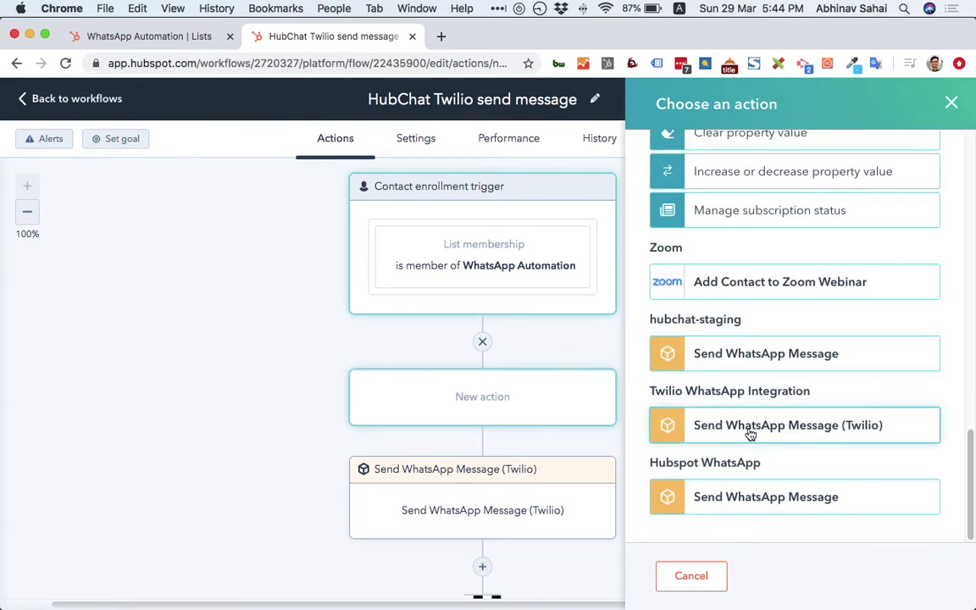
{"action": "left_click", "coordinate": [797, 432]}
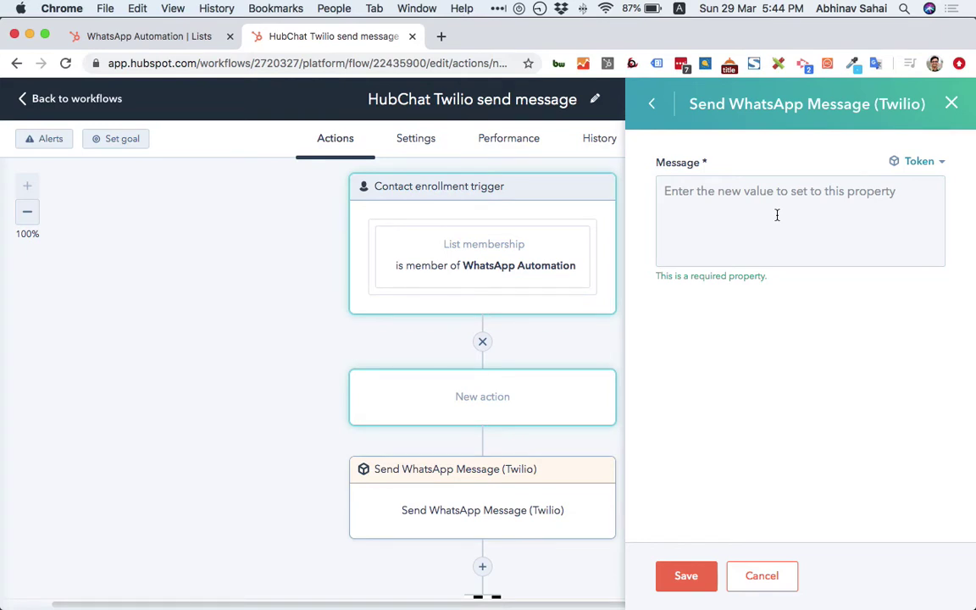
- Switch to the Twilio console in Safari and review the WhatsApp message templates and their approval status
{"action": "key", "text": "super+Tab"}
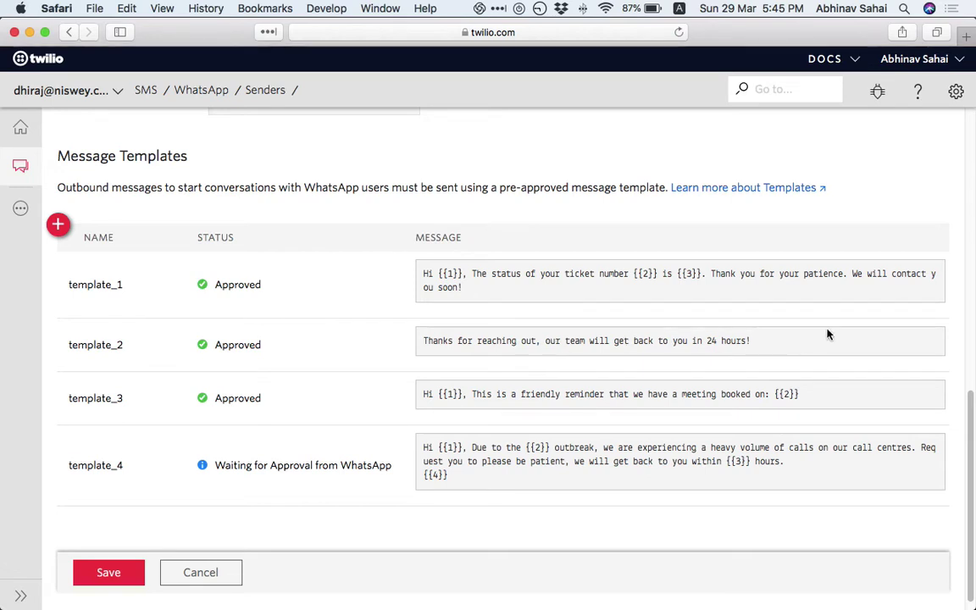
{"action": "scroll", "coordinate": [322, 403], "scroll_direction": "down", "scroll_amount": 1}
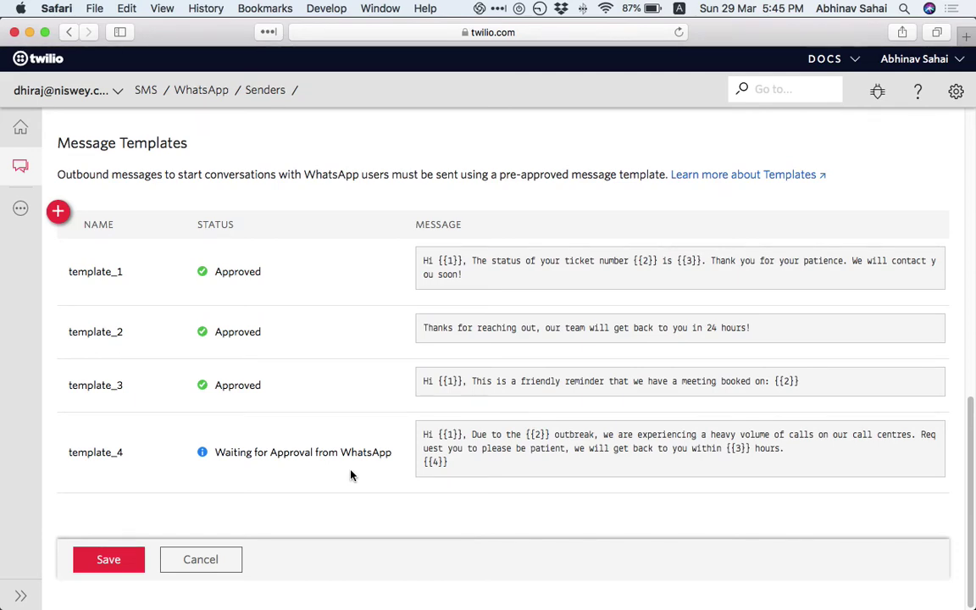
{"action": "scroll", "coordinate": [352, 475], "scroll_direction": "up", "scroll_amount": 2}
{"action": "scroll", "coordinate": [352, 475], "scroll_direction": "down", "scroll_amount": 1}
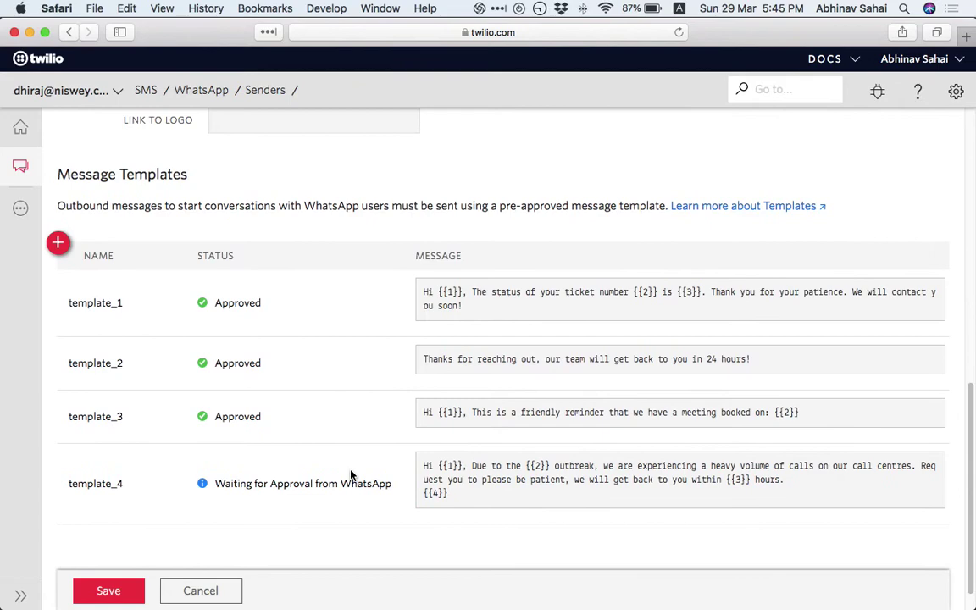
- Examine the new WhatsApp template form and its category options, and close it without creating a template
{"action": "left_click", "coordinate": [59, 244]}
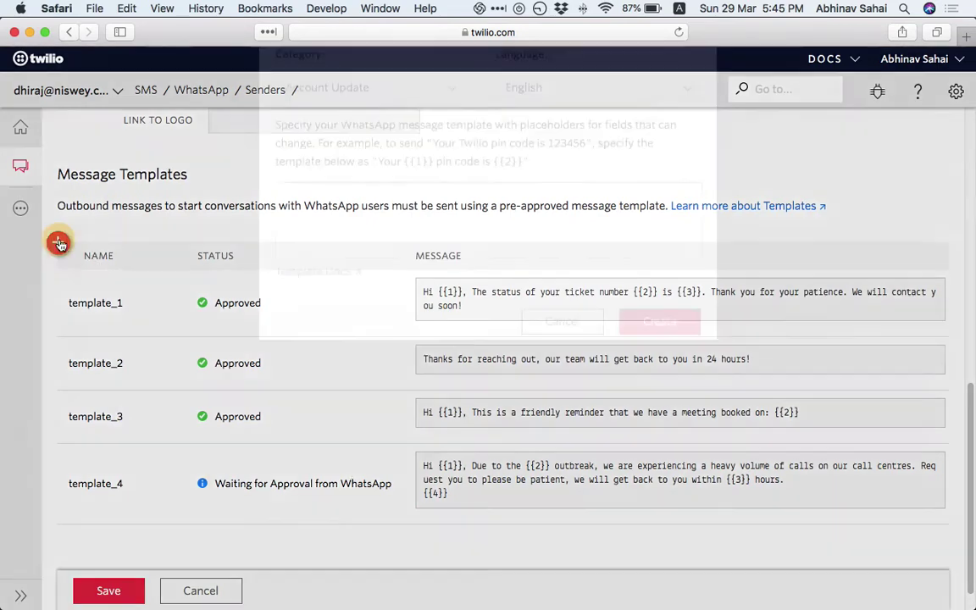
{"action": "left_click", "coordinate": [455, 156]}
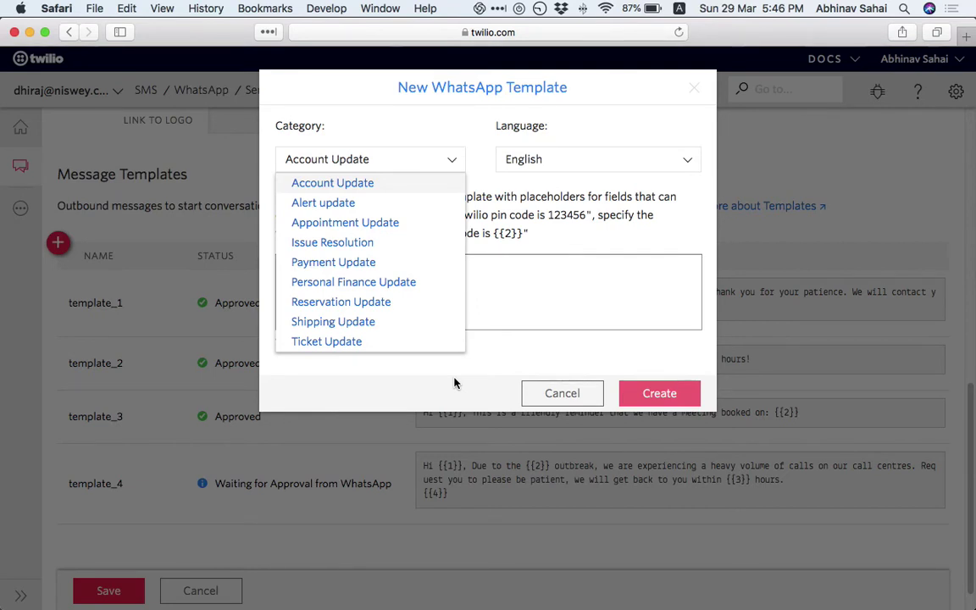
{"action": "left_click", "coordinate": [455, 384]}
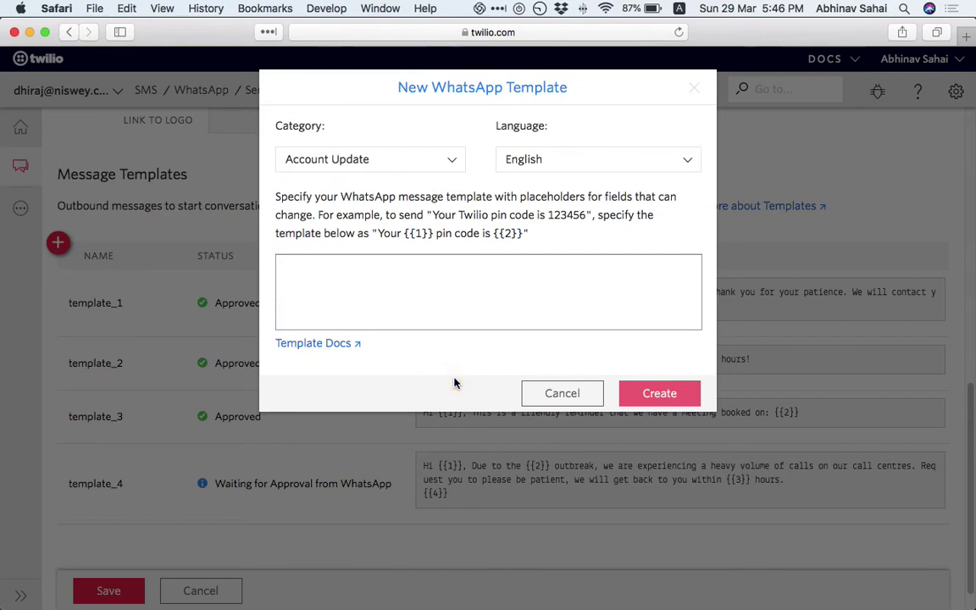
{"action": "left_click", "coordinate": [564, 395]}
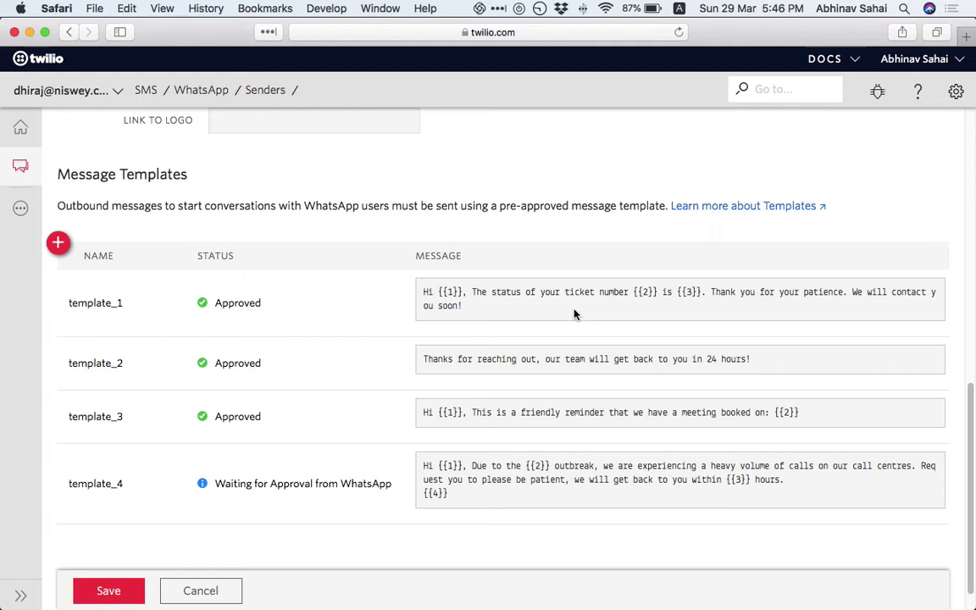
- Copy the message text of template_3 and paste it into the new action's Message field in HubSpot in Chrome
{"action": "left_click", "coordinate": [558, 413]}
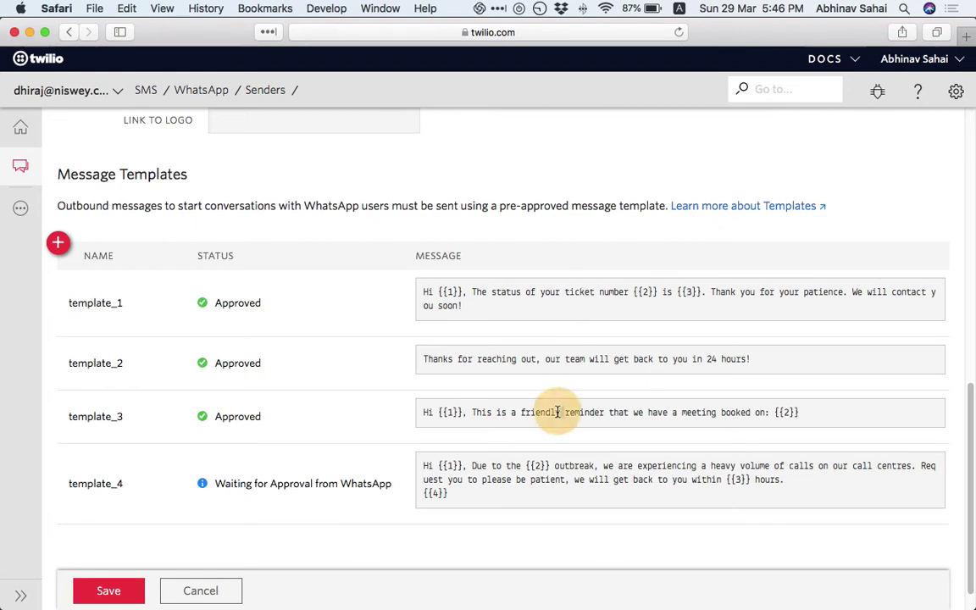
{"action": "triple_click", "coordinate": [558, 412]}
{"action": "key", "text": "super+c"}
{"action": "key", "text": "super+Tab"}
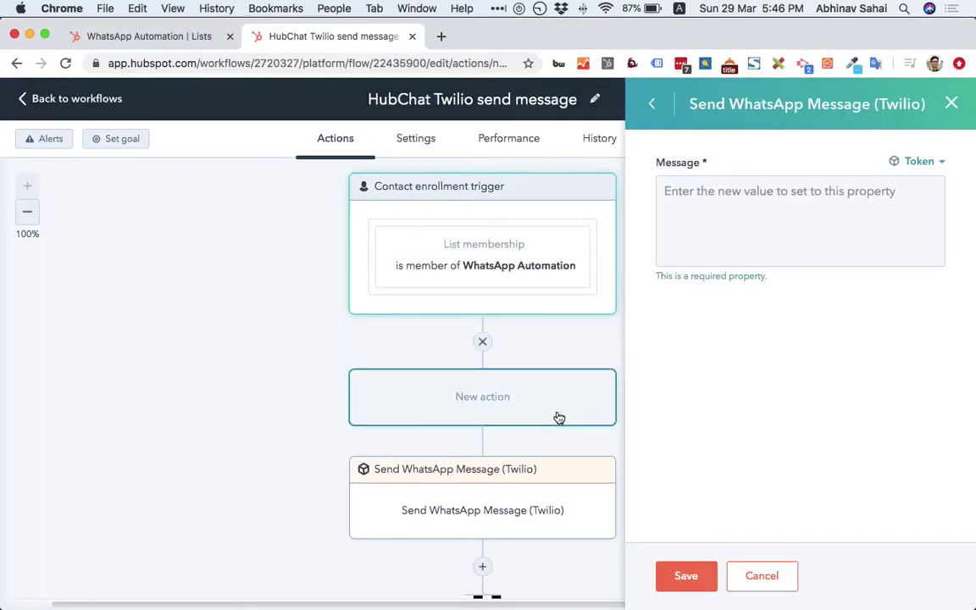
{"action": "left_click", "coordinate": [778, 205]}
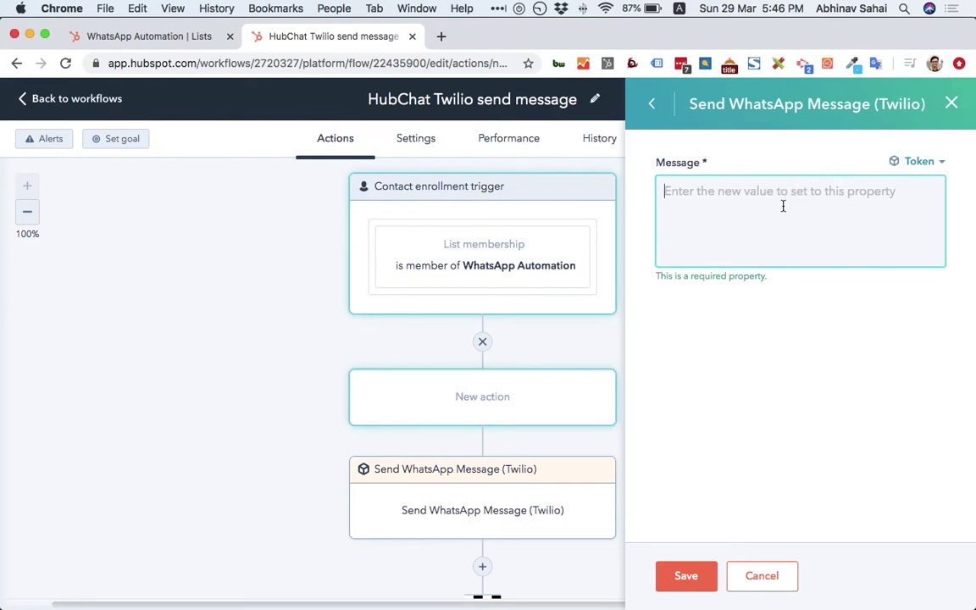
{"action": "key", "text": "super+v"}
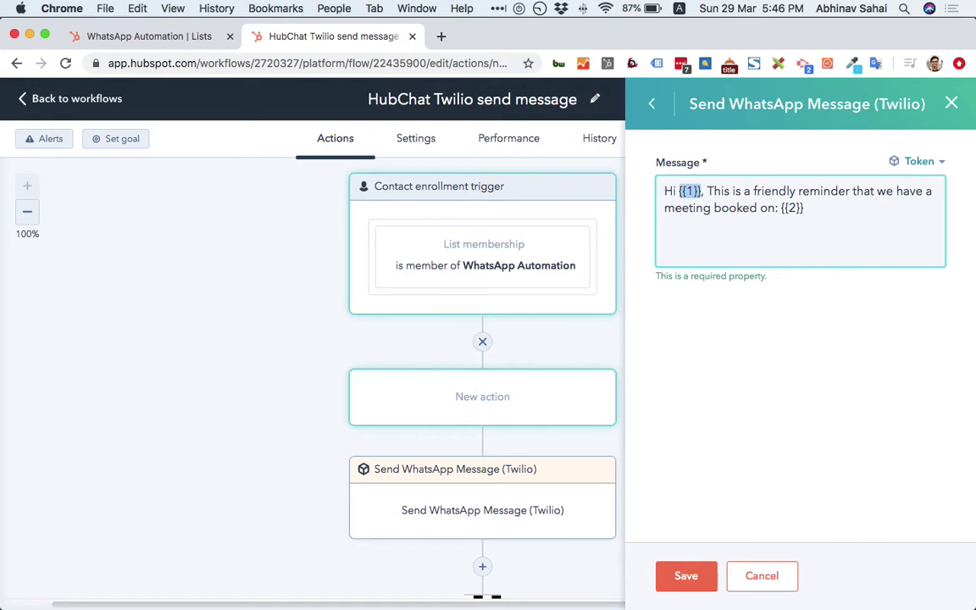
- Replace the {{1}} placeholder in the message with the contact's First name token
{"action": "key", "text": "BackSpace"}
{"action": "left_click", "coordinate": [911, 164]}
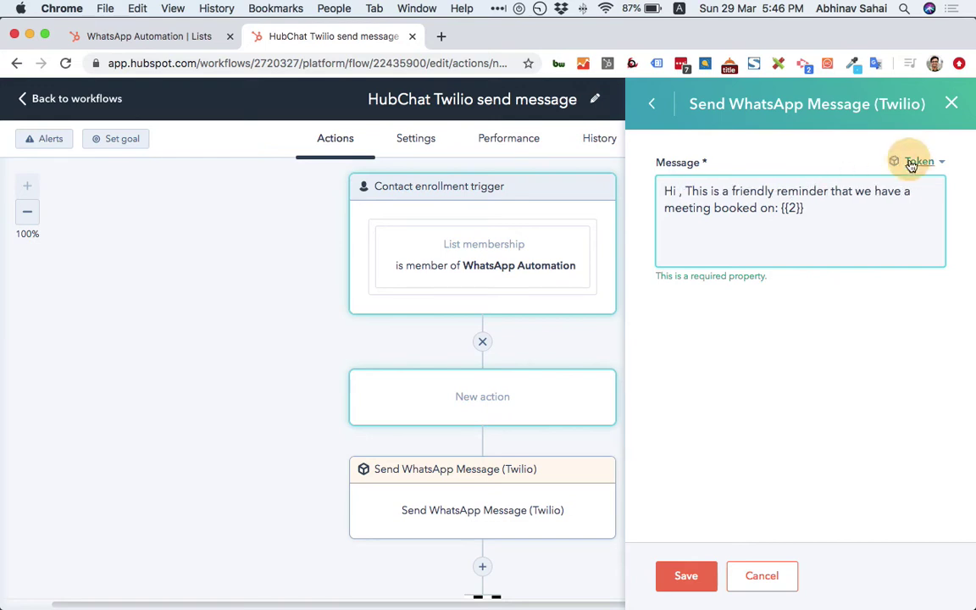
{"action": "type", "text": "first"}
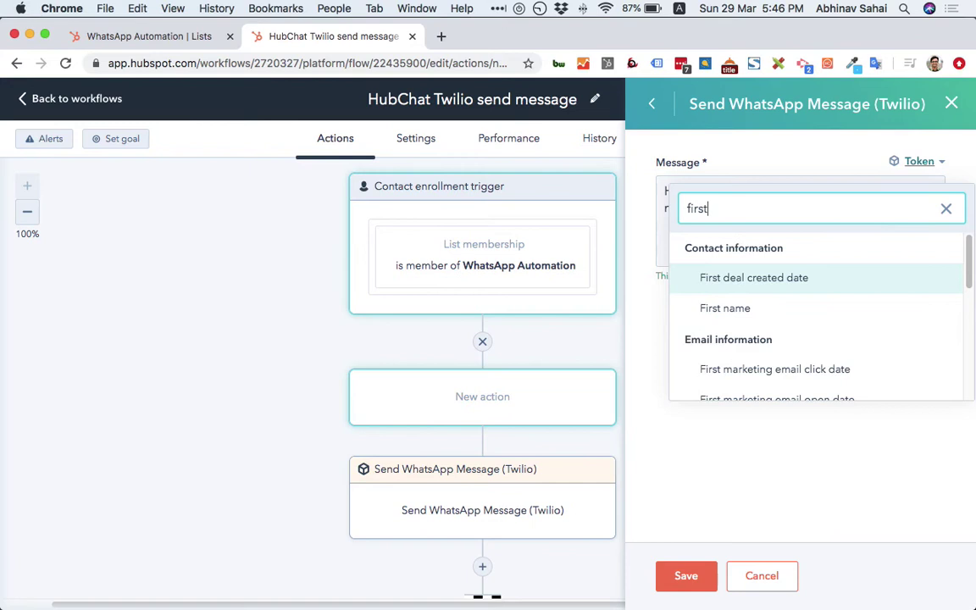
{"action": "type", "text": "n"}
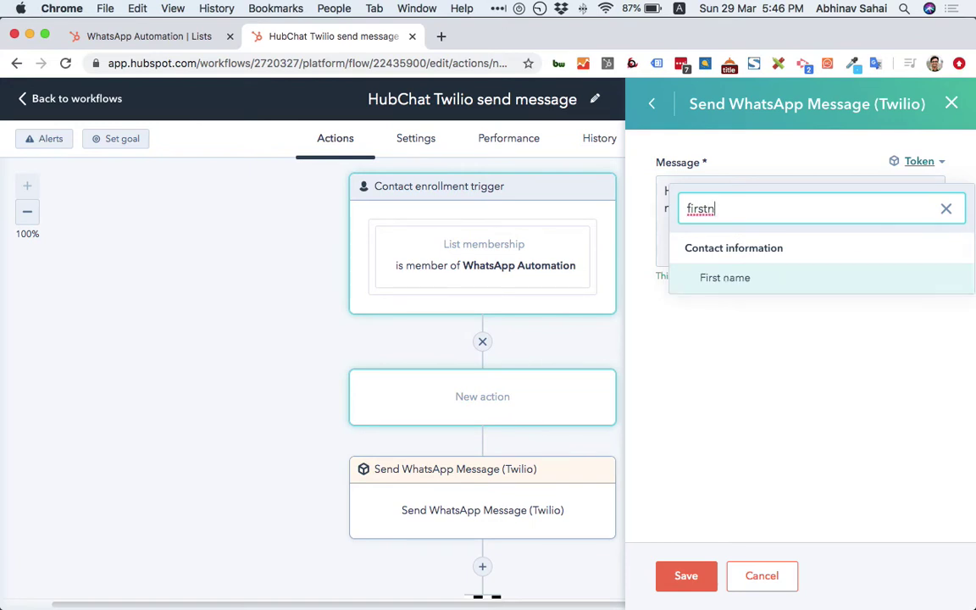
{"action": "key", "text": "Return"}
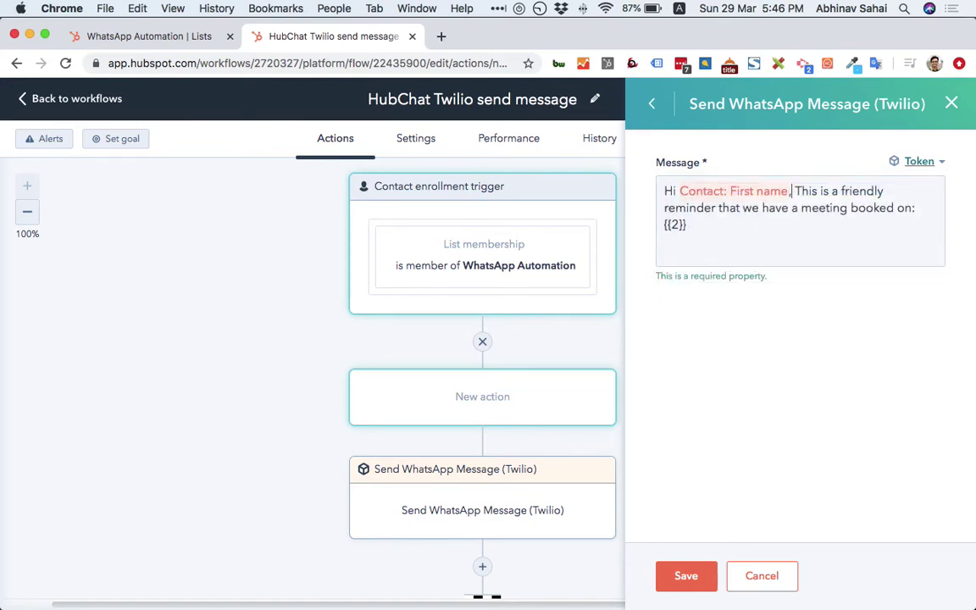
- Replace the {{2}} placeholder at the end of the message with the contact's Became a lead date token
{"action": "key", "text": "shift+Left"}
{"action": "key", "text": "shift+Left"}
{"action": "key", "text": "shift+Left"}
{"action": "key", "text": "shift+Left"}
{"action": "key", "text": "shift+Left"}
{"action": "key", "text": "BackSpace"}
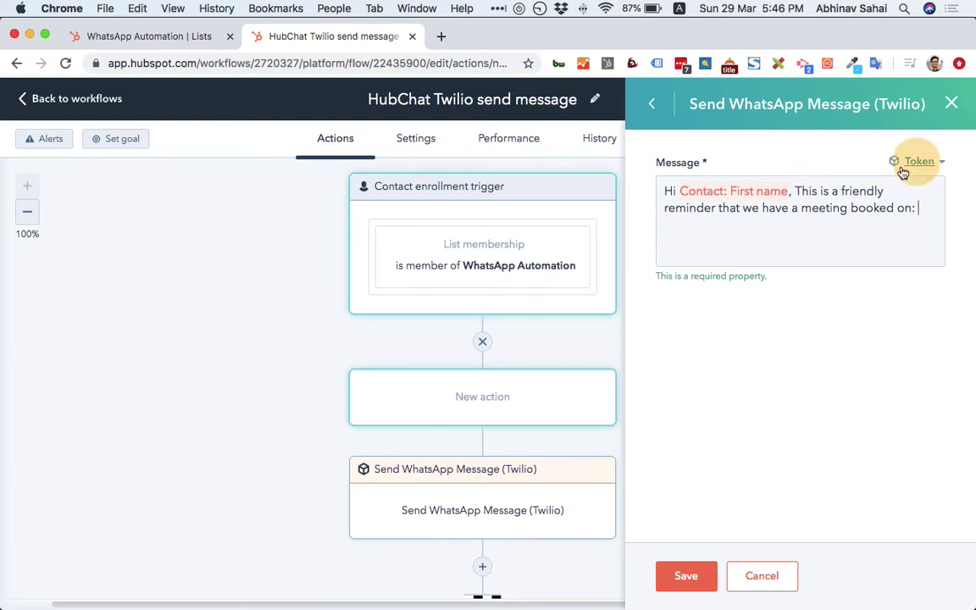
{"action": "left_click", "coordinate": [902, 168]}
{"action": "type", "text": "date"}
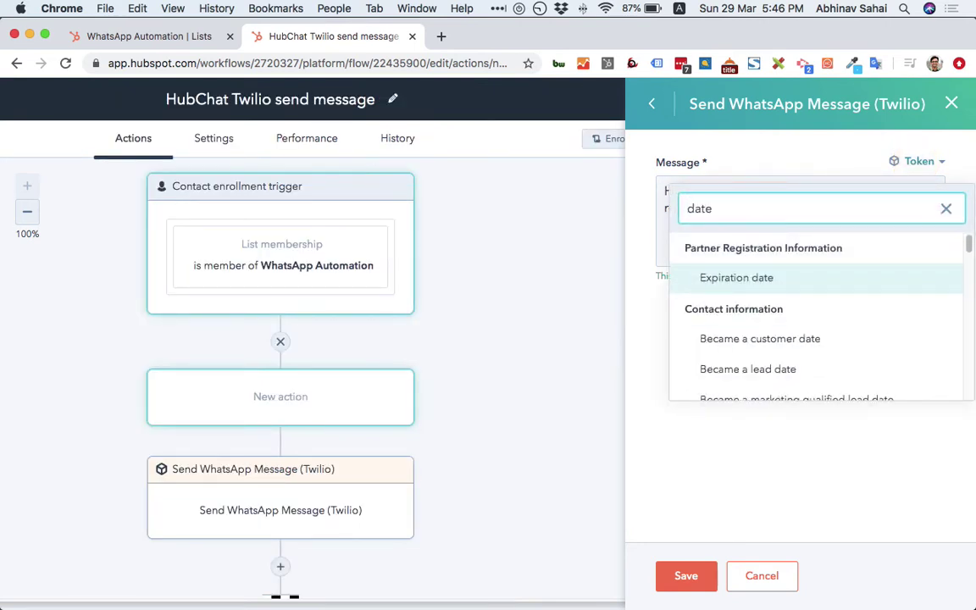
{"action": "left_click", "coordinate": [716, 369]}
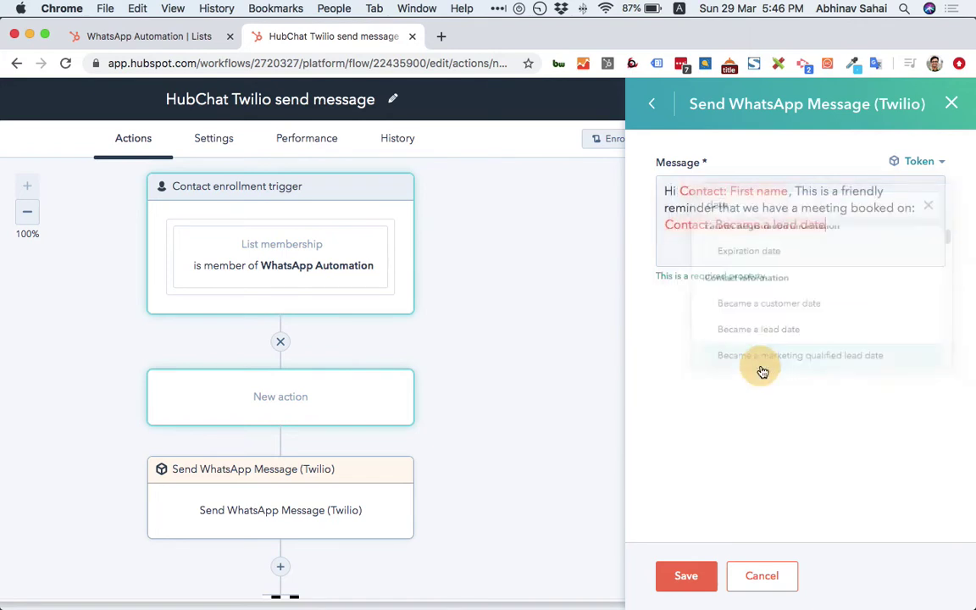
- Save the new WhatsApp message action and delete the older Send WhatsApp Message (Twilio) action below it
{"action": "left_click", "coordinate": [685, 576]}
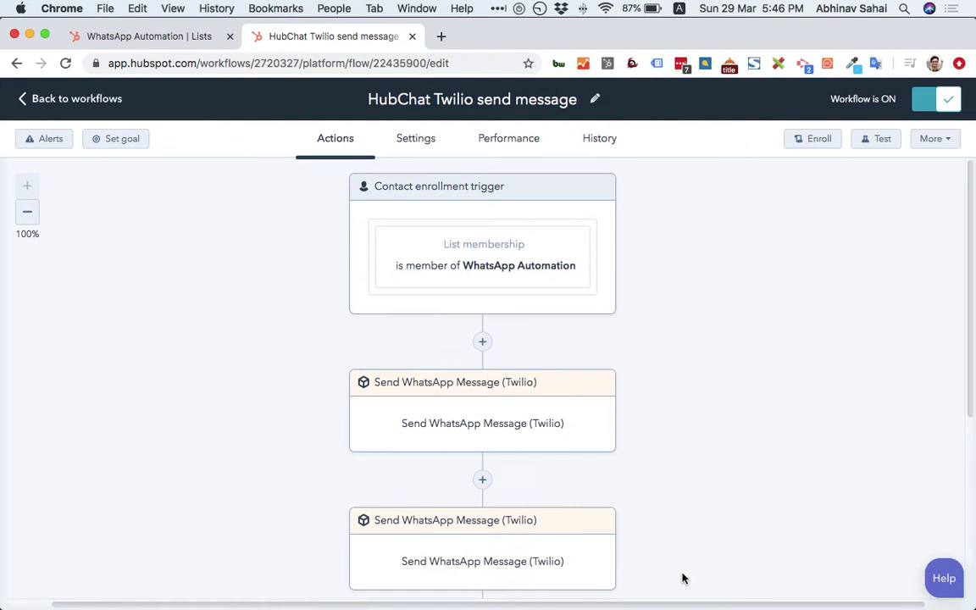
{"action": "scroll", "coordinate": [588, 506], "scroll_direction": "down", "scroll_amount": 3}
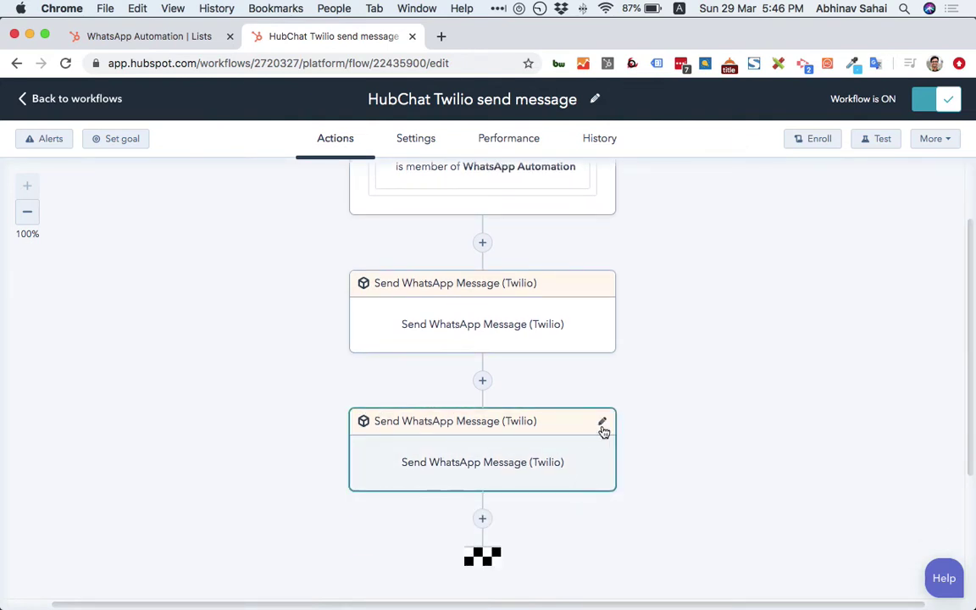
{"action": "left_click", "coordinate": [561, 432]}
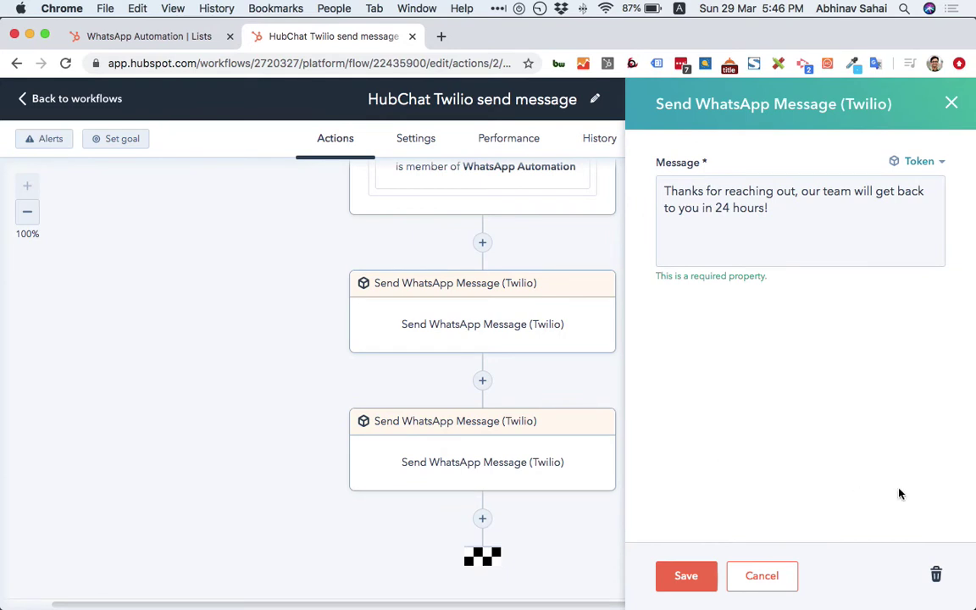
{"action": "left_click", "coordinate": [936, 575]}
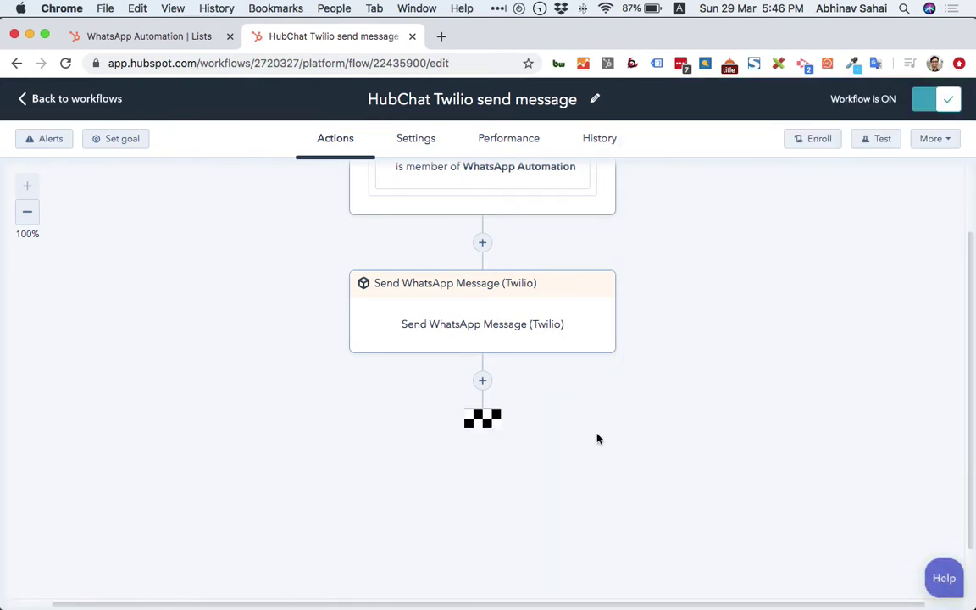
{"action": "scroll", "coordinate": [649, 283], "scroll_direction": "up", "scroll_amount": 3}
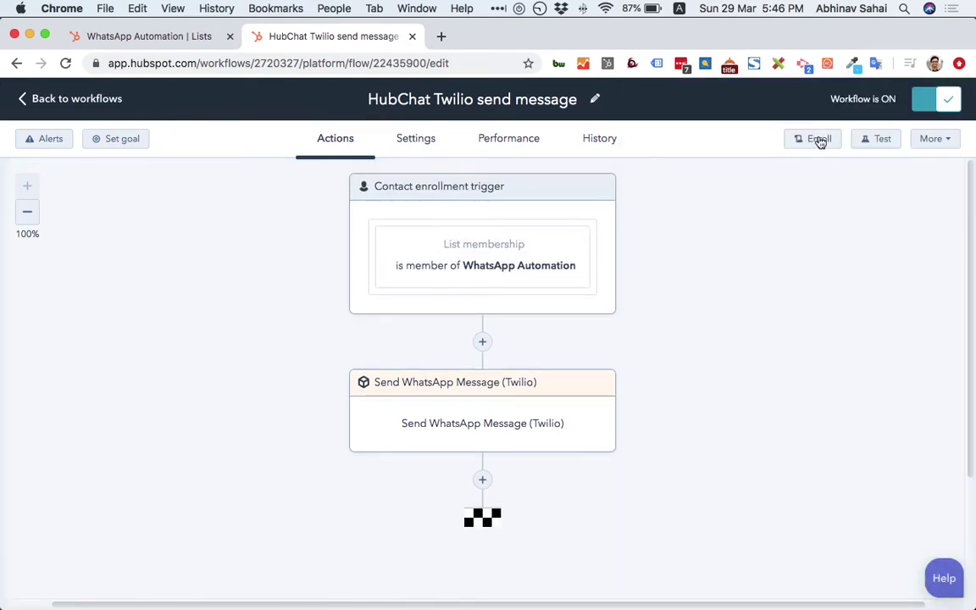
{"action": "left_click", "coordinate": [877, 144]}
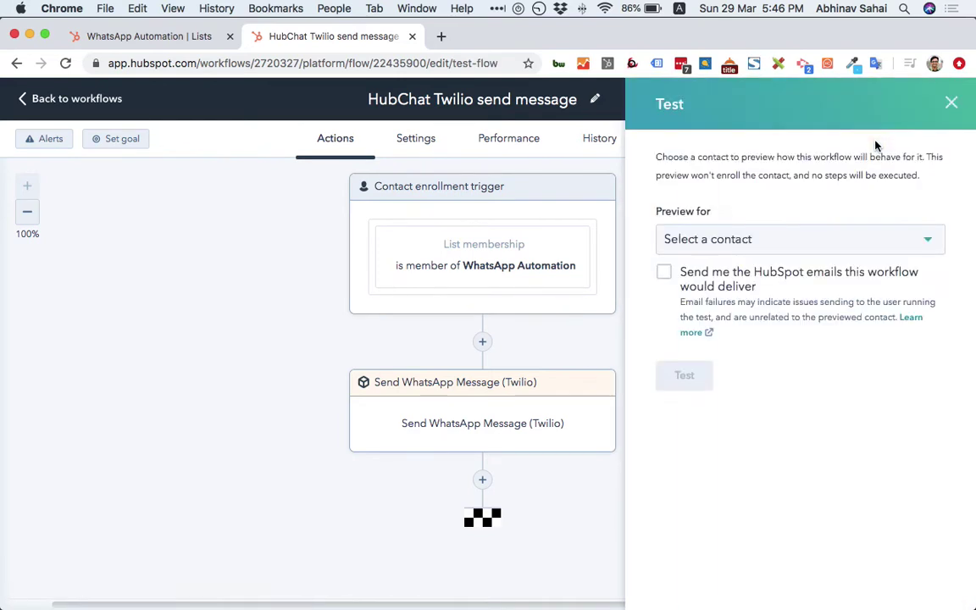
{"action": "left_click", "coordinate": [768, 242]}
{"action": "left_click", "coordinate": [738, 478]}
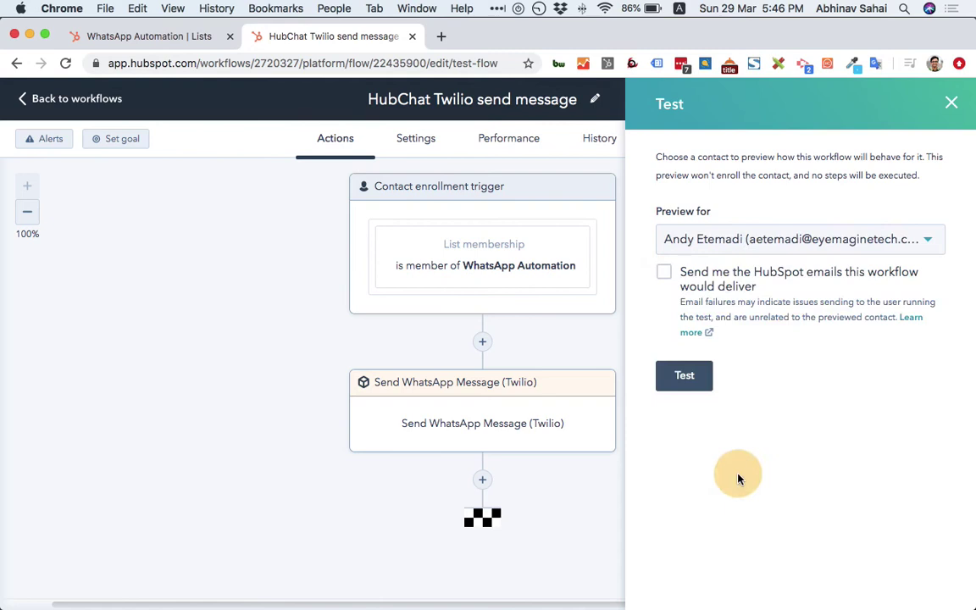
{"action": "left_click", "coordinate": [951, 103]}
- Manually enroll the contacts of the WhatsApp Automation list in the workflow and check their enrollment in its action logs
{"action": "left_click", "coordinate": [813, 141]}
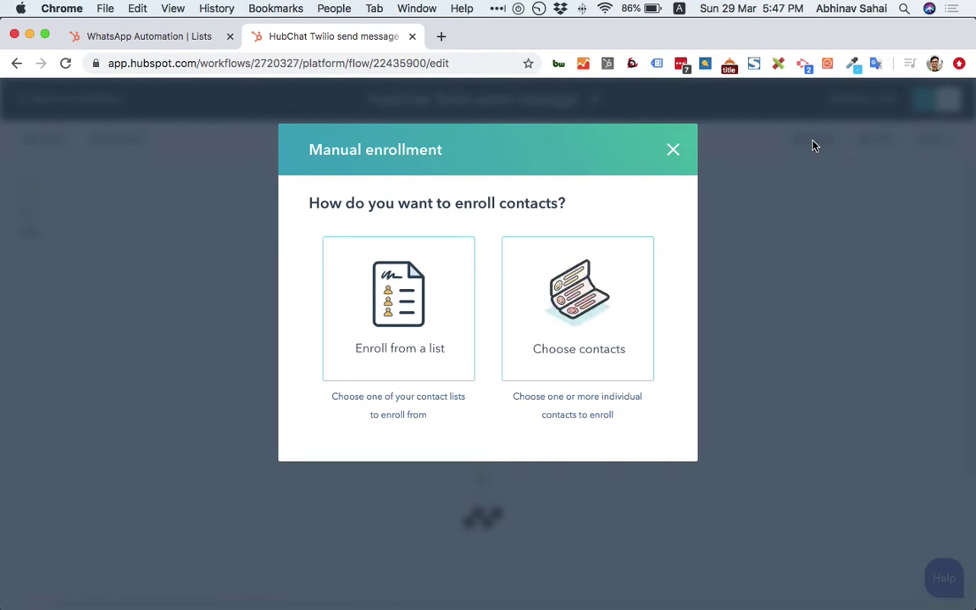
{"action": "left_click", "coordinate": [410, 328]}
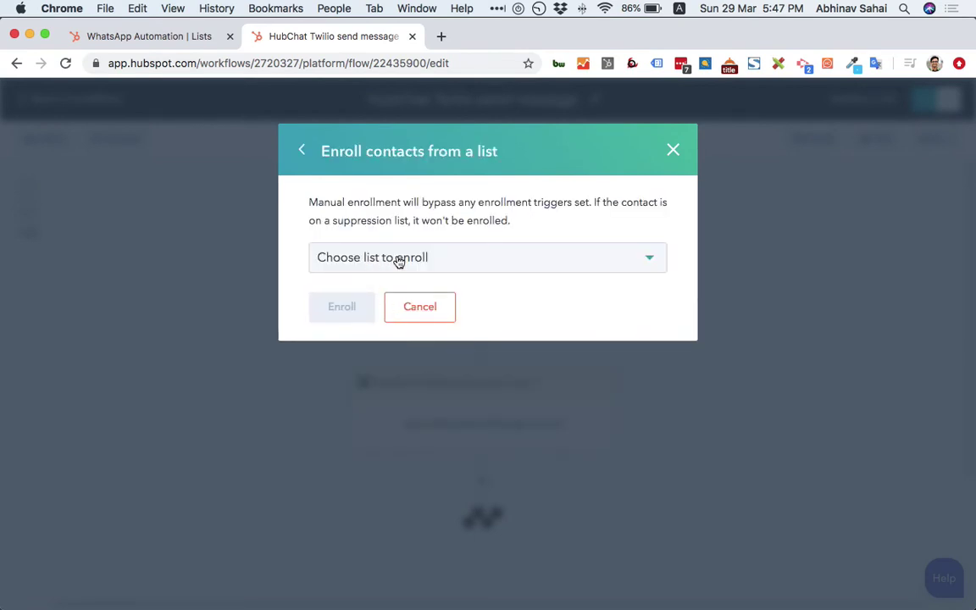
{"action": "left_click", "coordinate": [399, 261]}
{"action": "type", "text": "whta"}
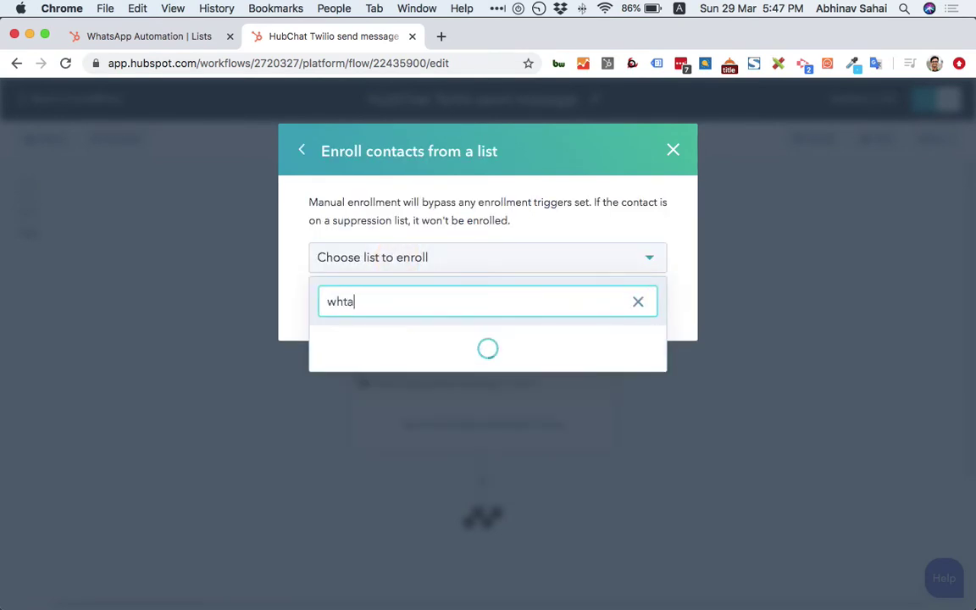
{"action": "key", "text": "BackSpace"}
{"action": "key", "text": "BackSpace"}
{"action": "type", "text": "atsapp"}
{"action": "left_click", "coordinate": [398, 370]}
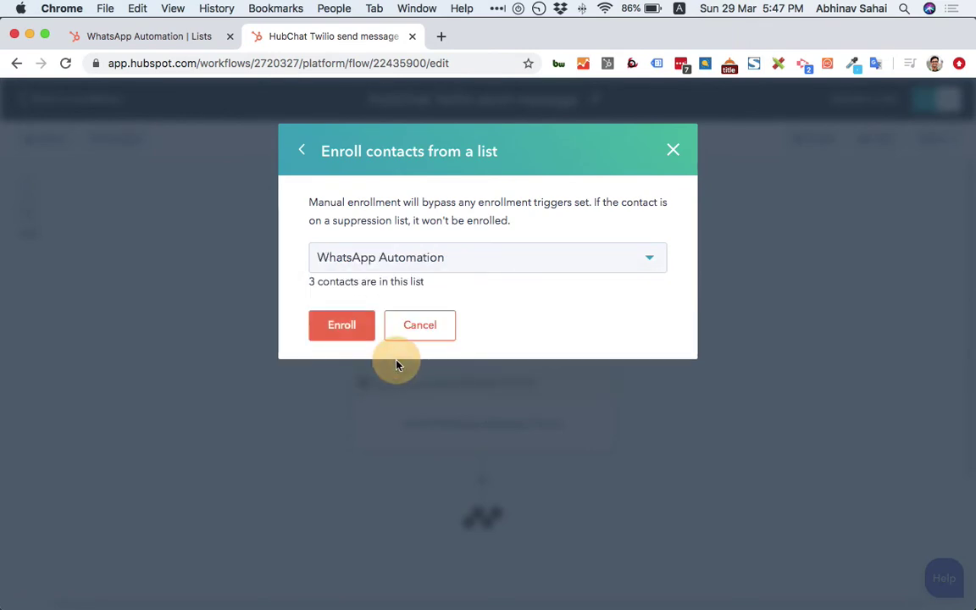
{"action": "left_click", "coordinate": [342, 326]}
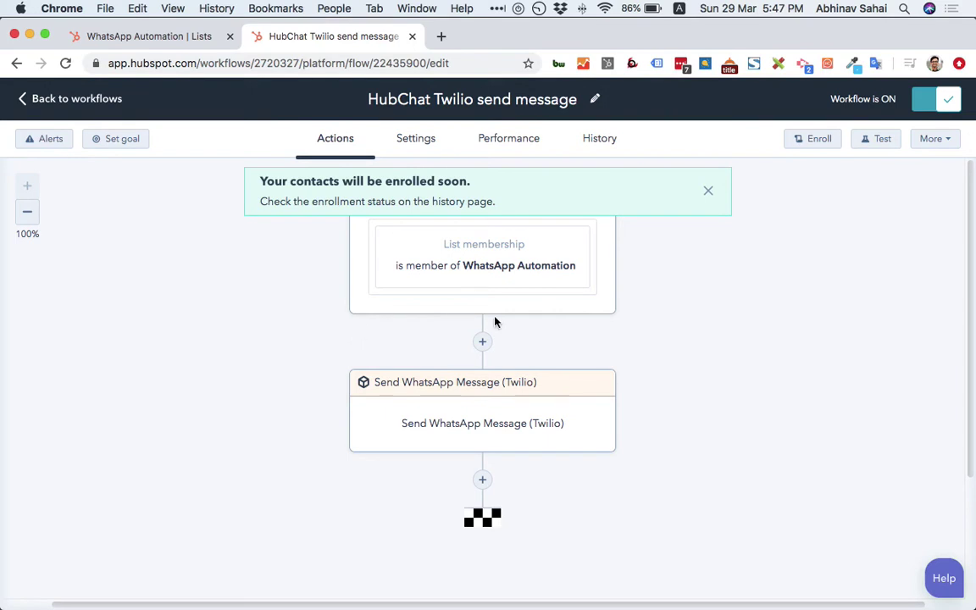
{"action": "left_click", "coordinate": [603, 143]}
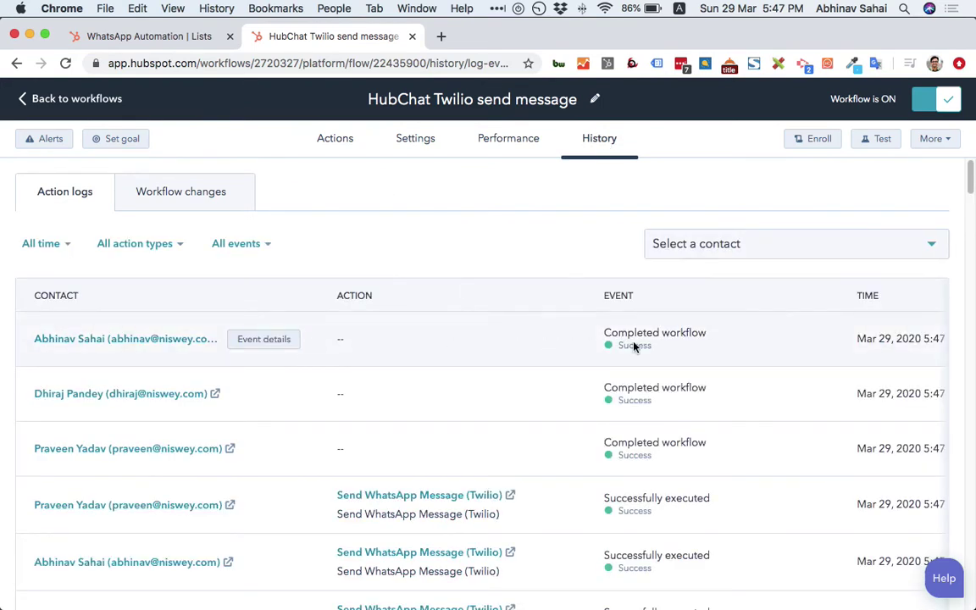
{"action": "scroll", "coordinate": [800, 351], "scroll_direction": "right", "scroll_amount": 3}
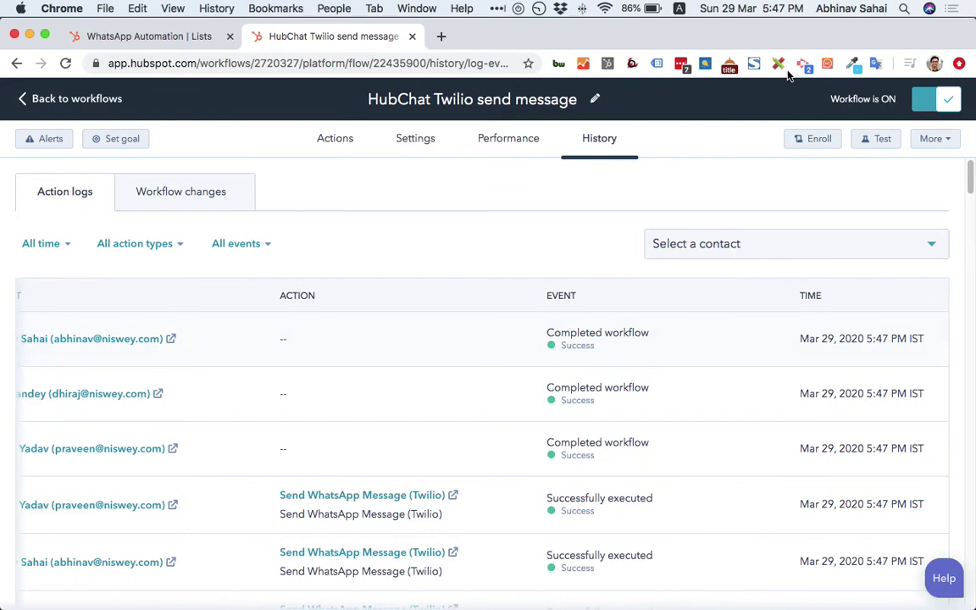
- Open the records of all three contacts in the WhatsApp Automation list in separate browser tabs
{"action": "left_click", "coordinate": [165, 34]}
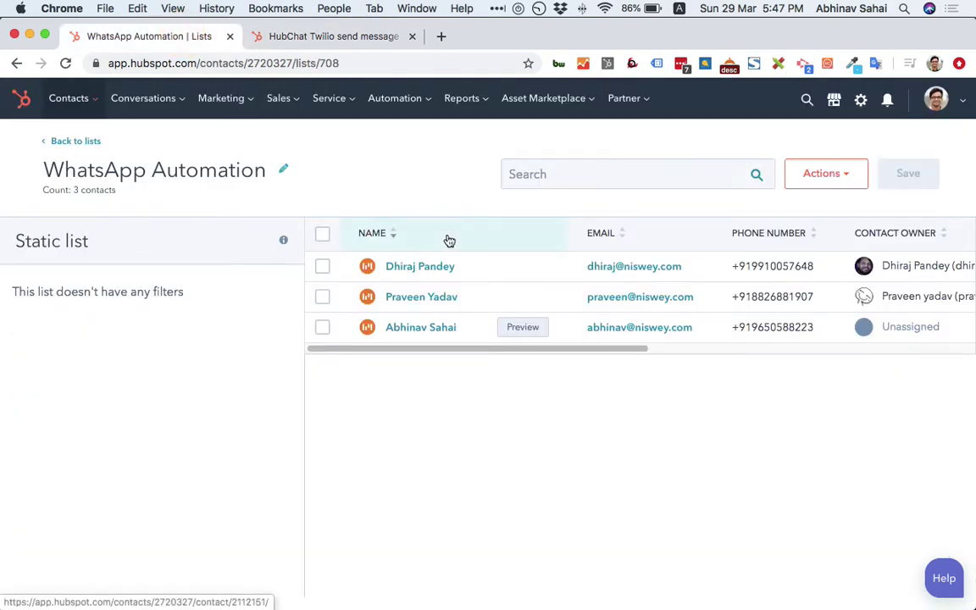
{"action": "left_click", "coordinate": [433, 270], "text": "super"}
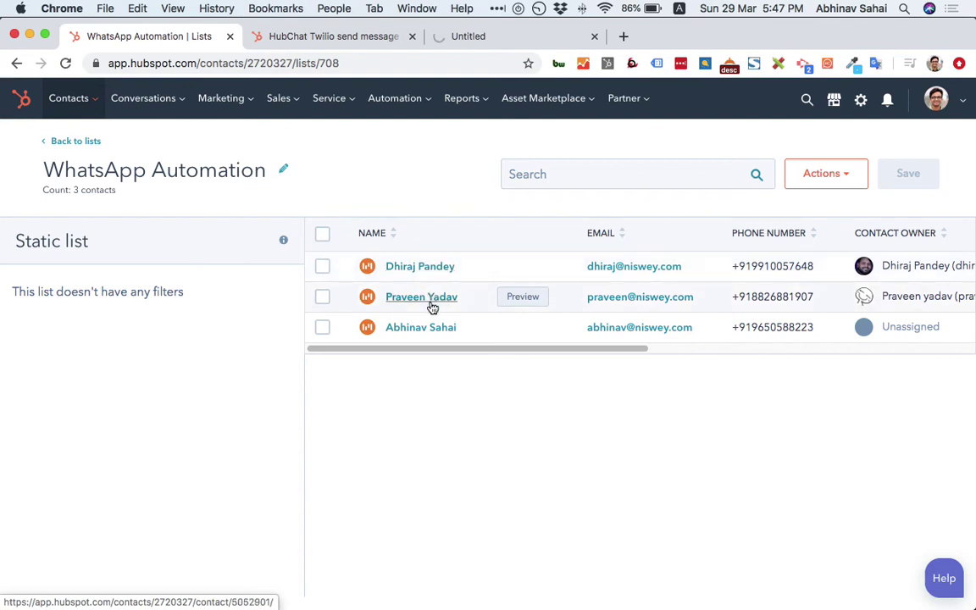
{"action": "left_click", "coordinate": [432, 299], "text": "super"}
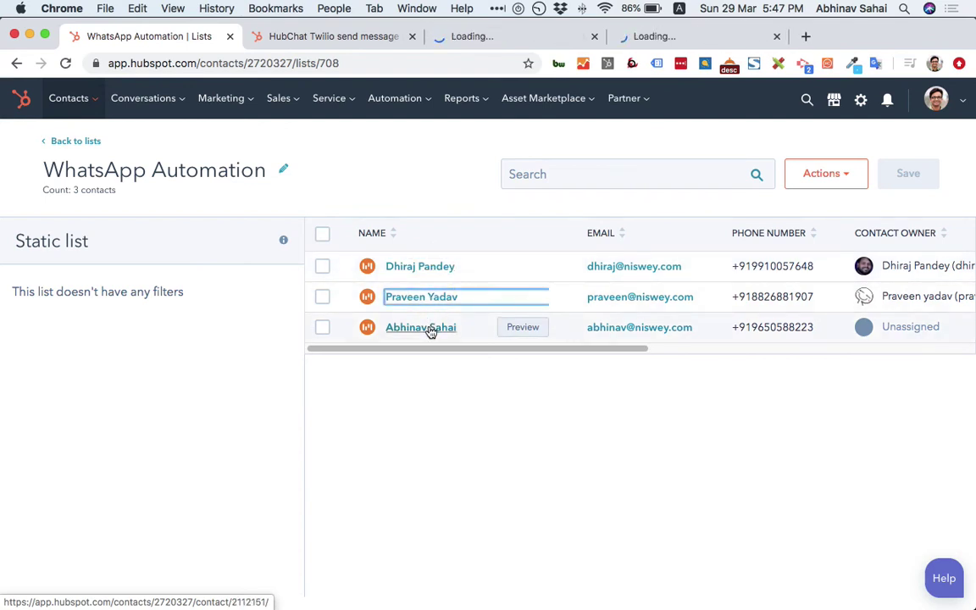
{"action": "left_click", "coordinate": [430, 329], "text": "super"}
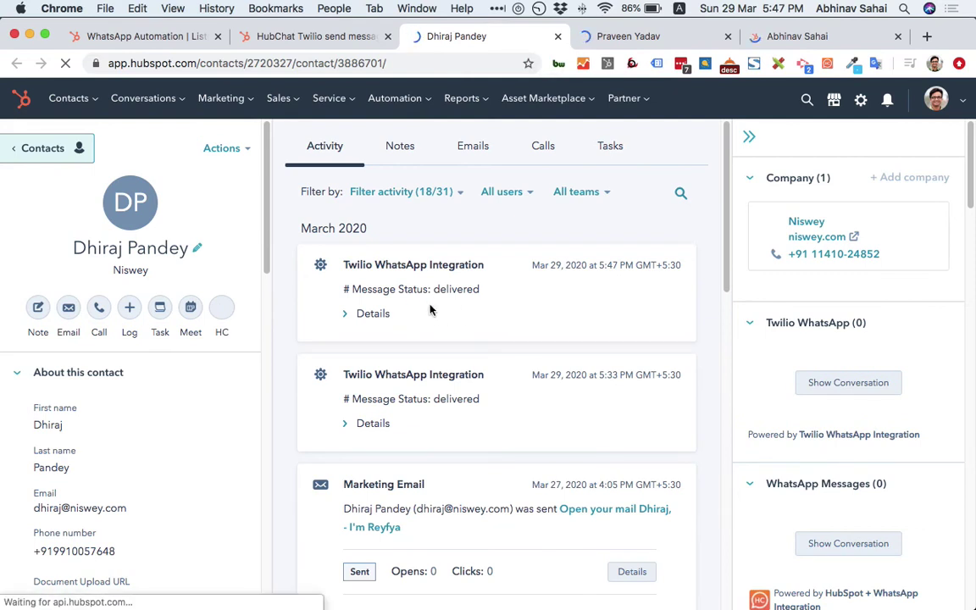
- Expand the details of the latest Twilio WhatsApp Integration activity on each of the three contact records to read the sent message
{"action": "left_click", "coordinate": [374, 317]}
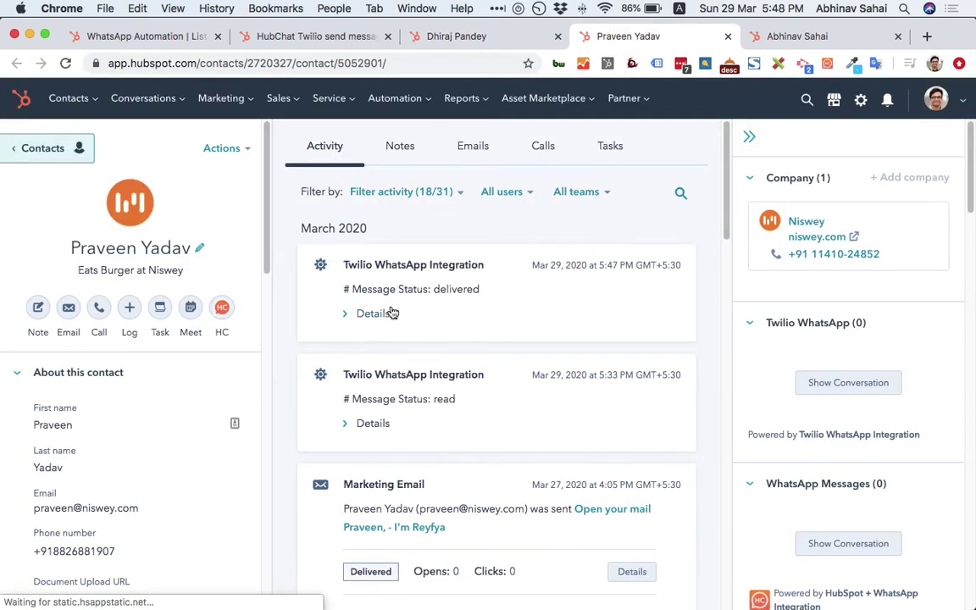
{"action": "left_click", "coordinate": [380, 313]}
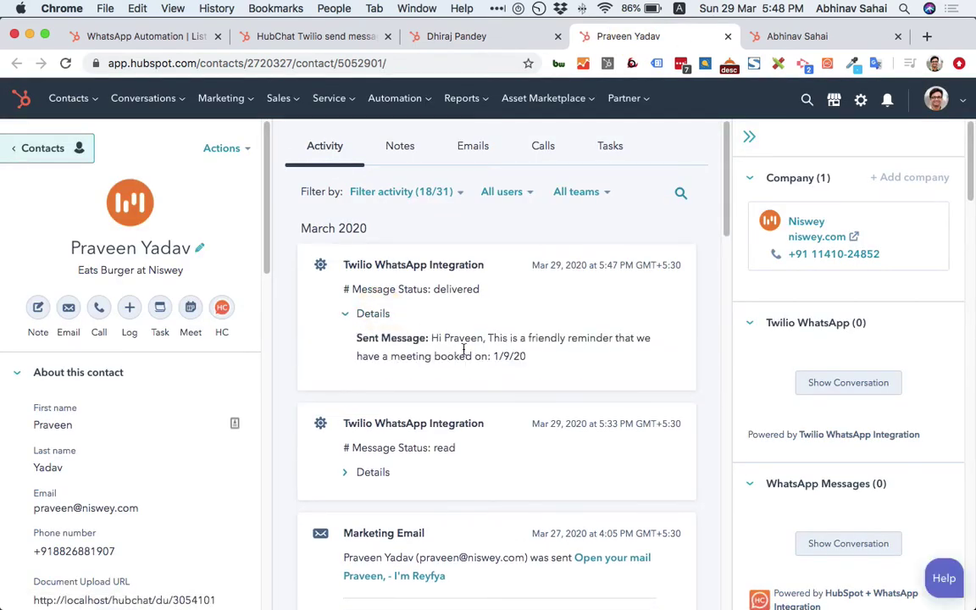
{"action": "left_click", "coordinate": [508, 38]}
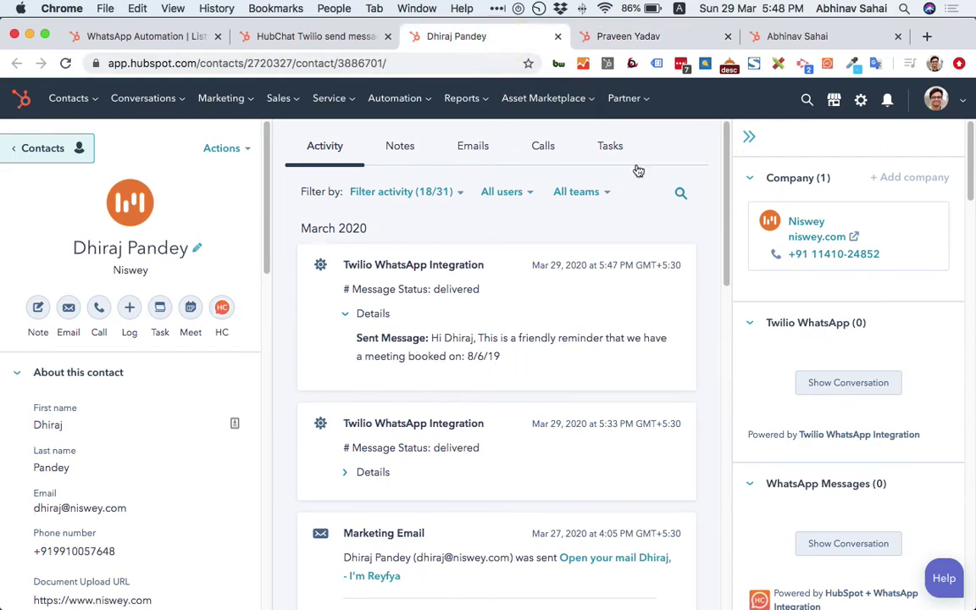
{"action": "left_click", "coordinate": [805, 41]}
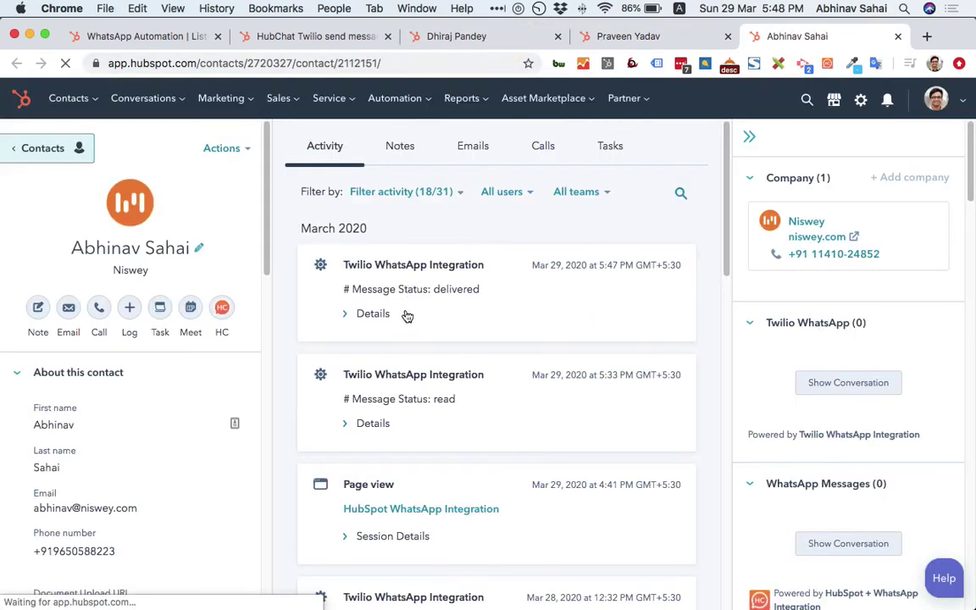
{"action": "left_click", "coordinate": [373, 314]}
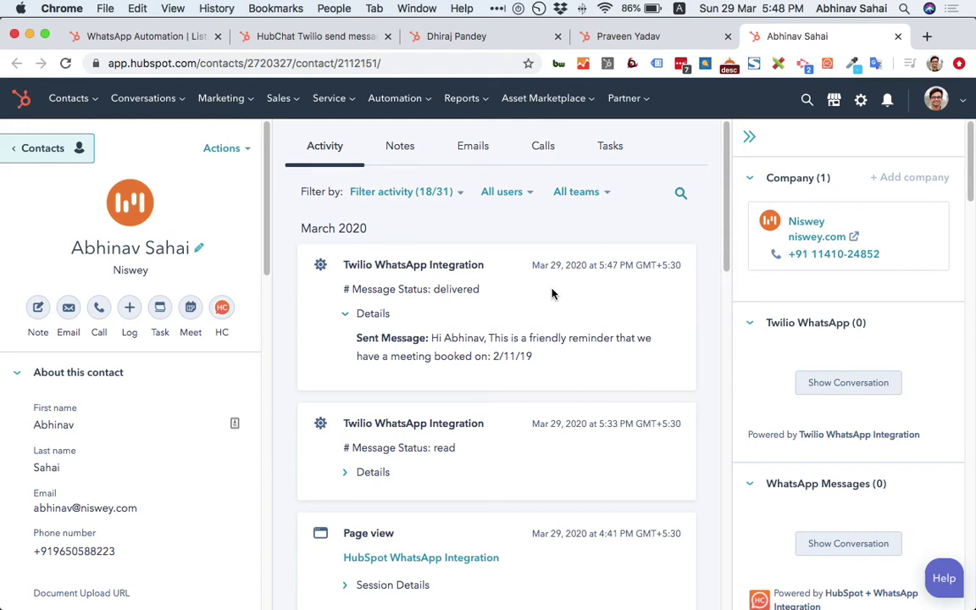
- Show the Twilio WhatsApp conversation of the last opened contact and examine the delivery status of its recent and earlier messages
{"action": "left_click", "coordinate": [872, 389]}
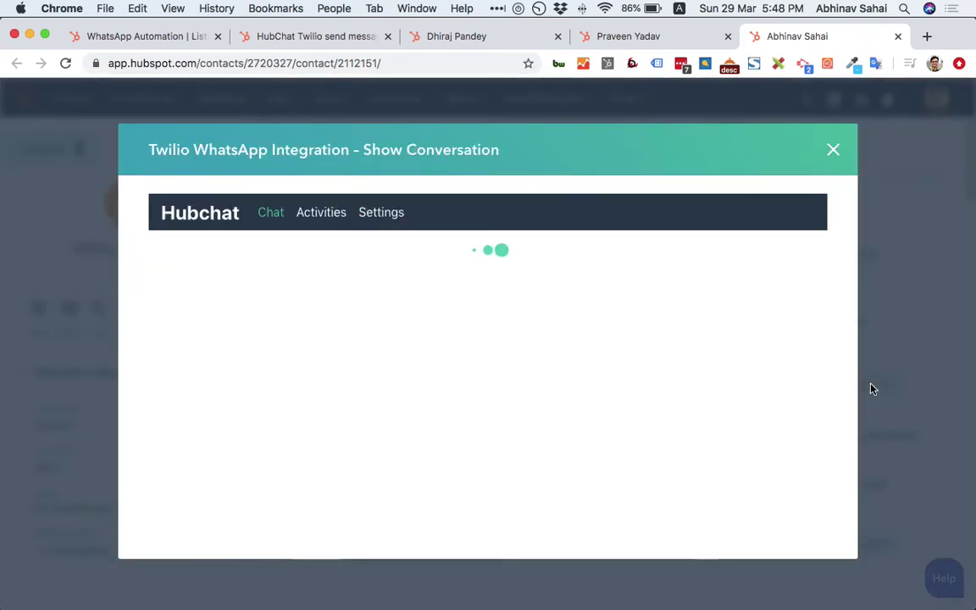
{"action": "scroll", "coordinate": [690, 340], "scroll_direction": "up", "scroll_amount": 2}
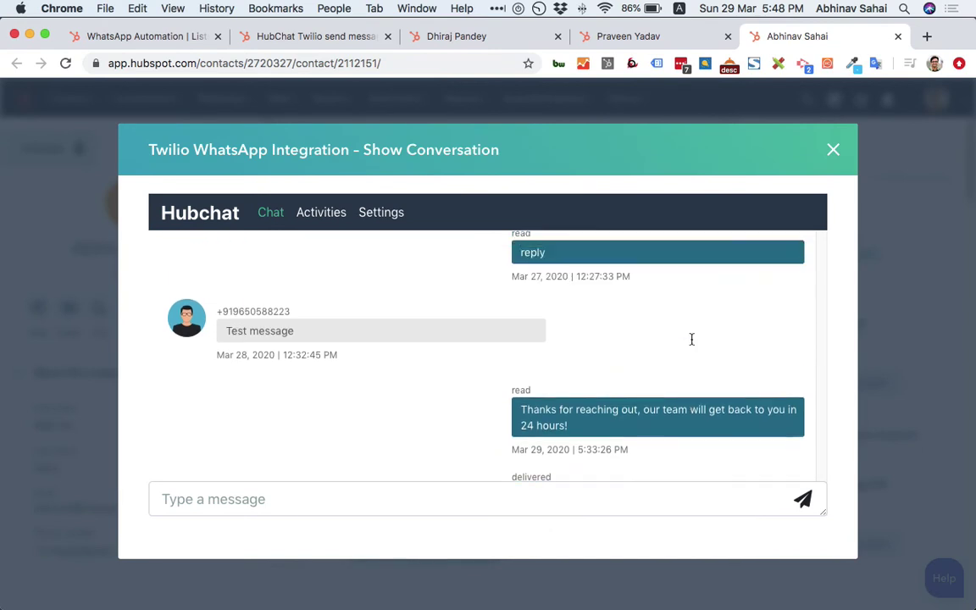
{"action": "scroll", "coordinate": [691, 339], "scroll_direction": "down", "scroll_amount": 2}
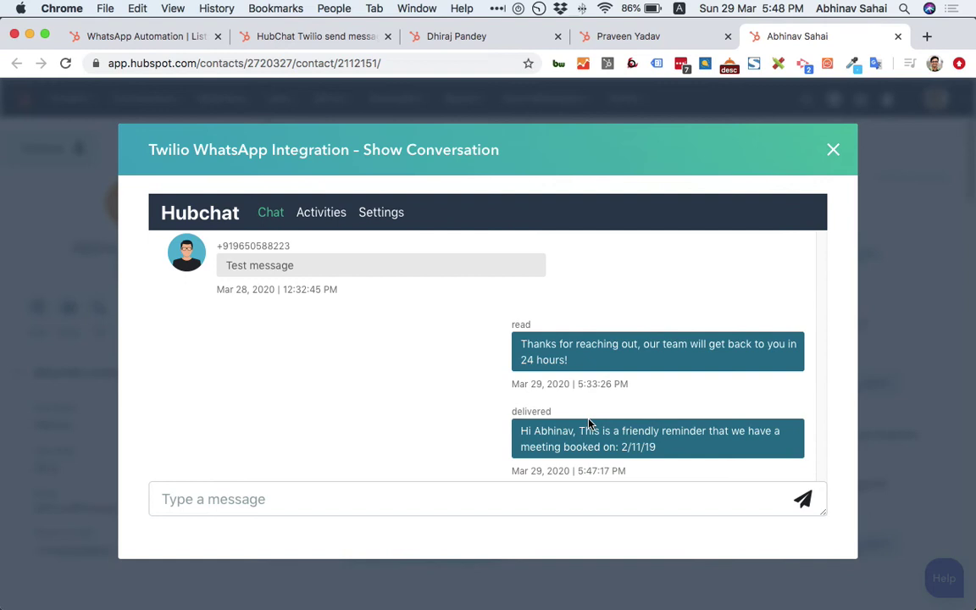
{"action": "scroll", "coordinate": [590, 424], "scroll_direction": "up", "scroll_amount": 2}
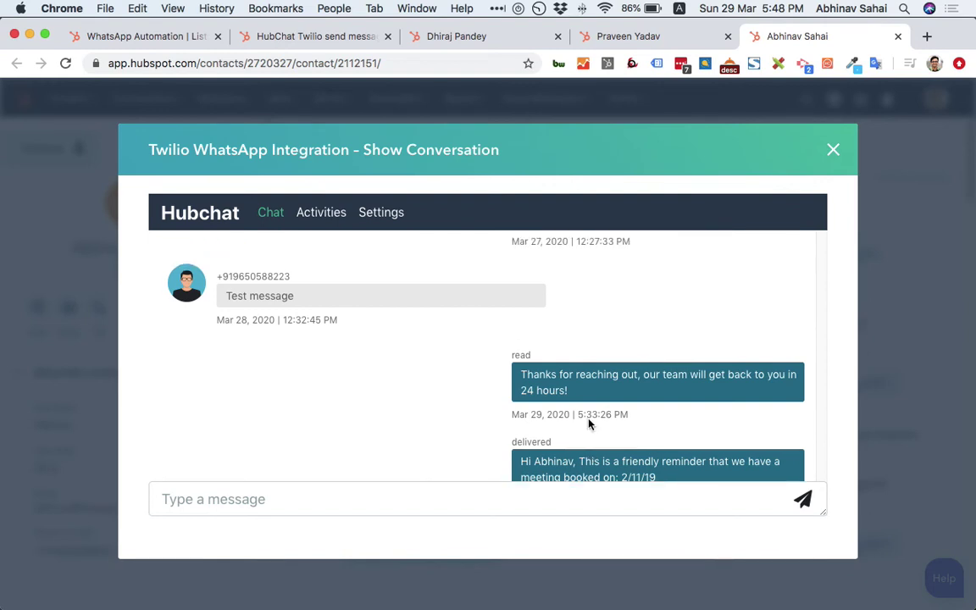
{"action": "scroll", "coordinate": [591, 424], "scroll_direction": "up", "scroll_amount": 1}
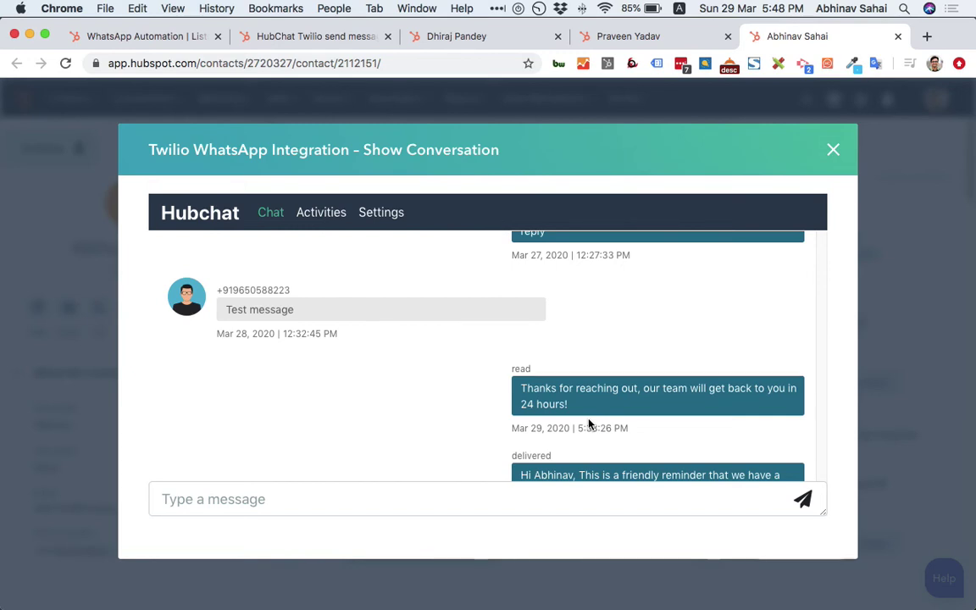
{"action": "scroll", "coordinate": [590, 424], "scroll_direction": "up", "scroll_amount": 6}
{"action": "scroll", "coordinate": [591, 423], "scroll_direction": "up", "scroll_amount": 6}
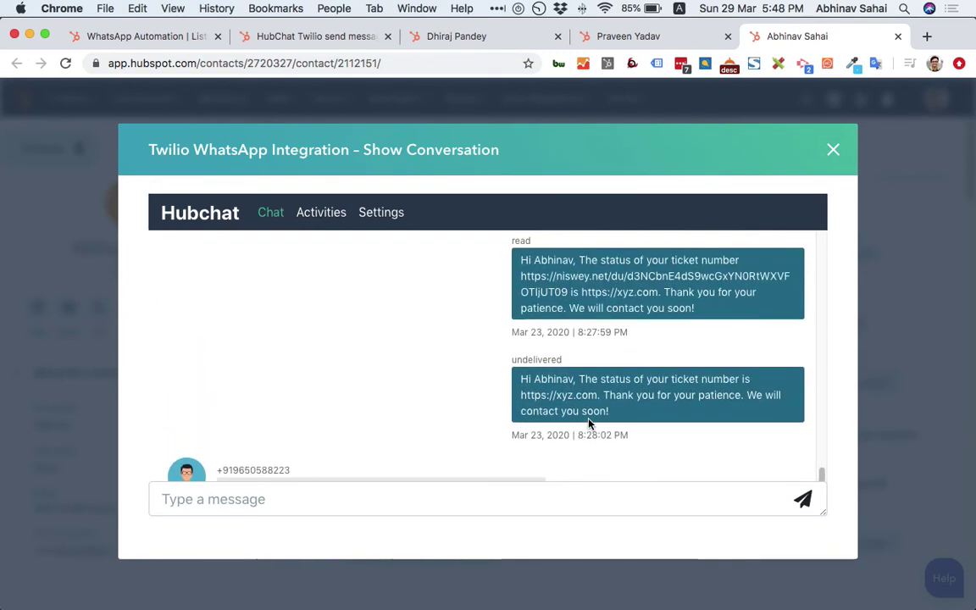
{"action": "double_click", "coordinate": [545, 363]}
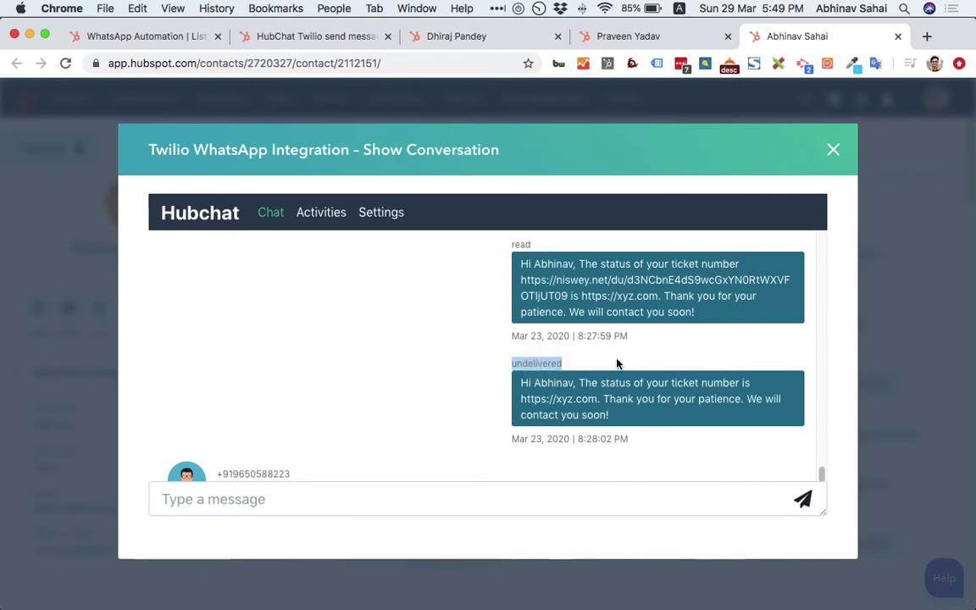
{"action": "left_click", "coordinate": [573, 369]}
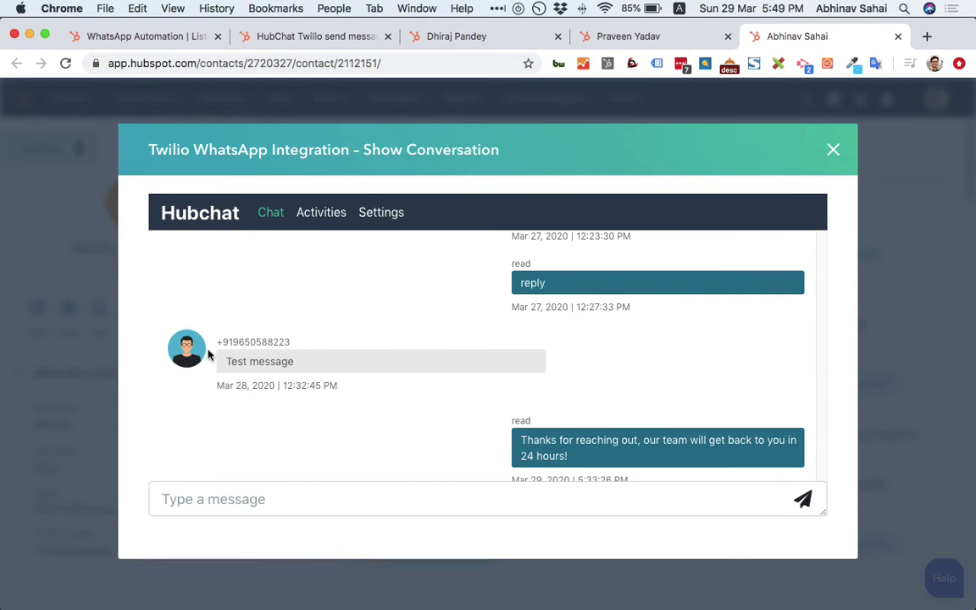
- Examine the contact's incoming message, the newest sent messages and the reply field in the conversation without writing a reply
{"action": "scroll", "coordinate": [312, 390], "scroll_direction": "down", "scroll_amount": 3}
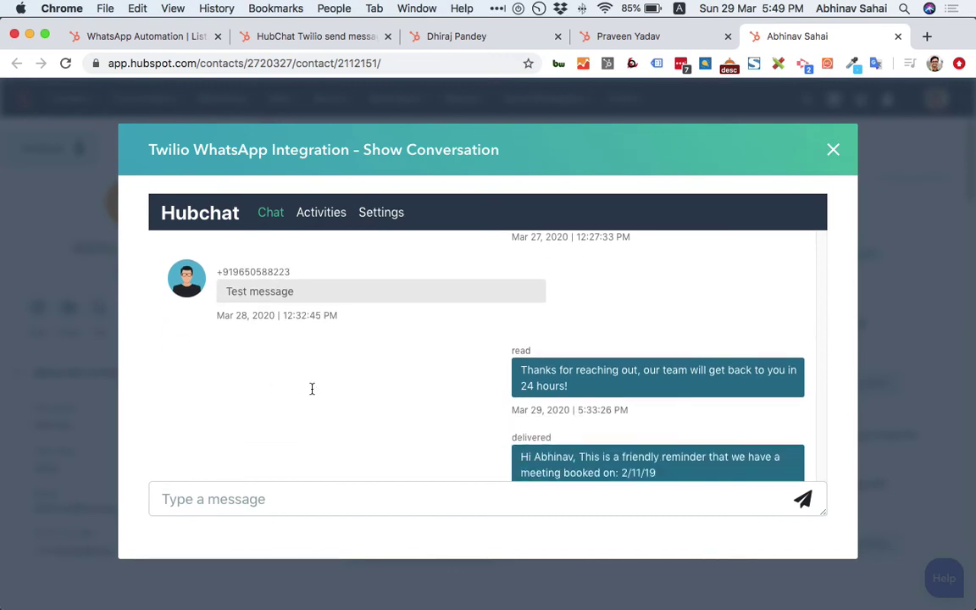
{"action": "left_click", "coordinate": [305, 504]}
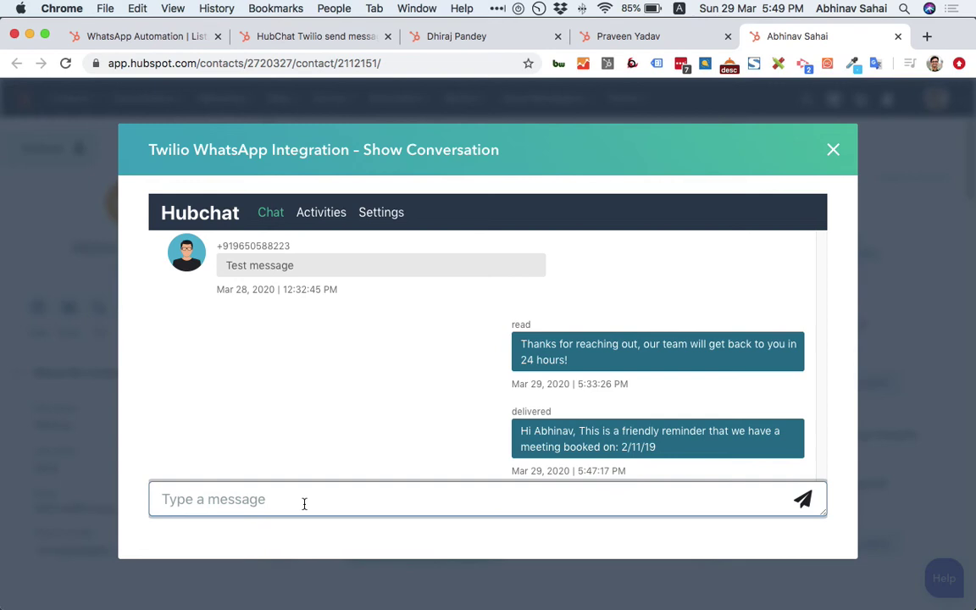
{"action": "left_click", "coordinate": [339, 444]}
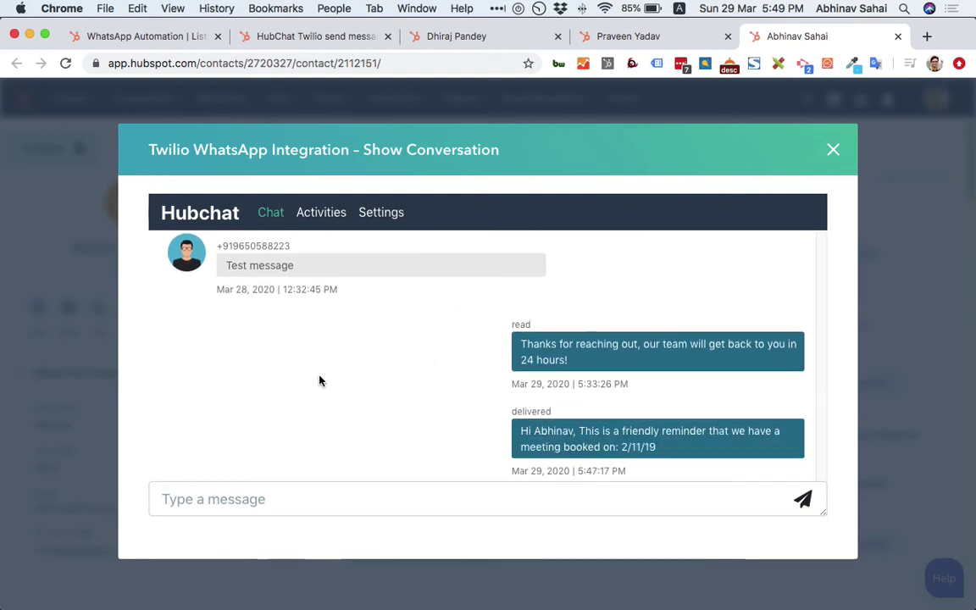
{"action": "scroll", "coordinate": [447, 380], "scroll_direction": "up", "scroll_amount": 2}
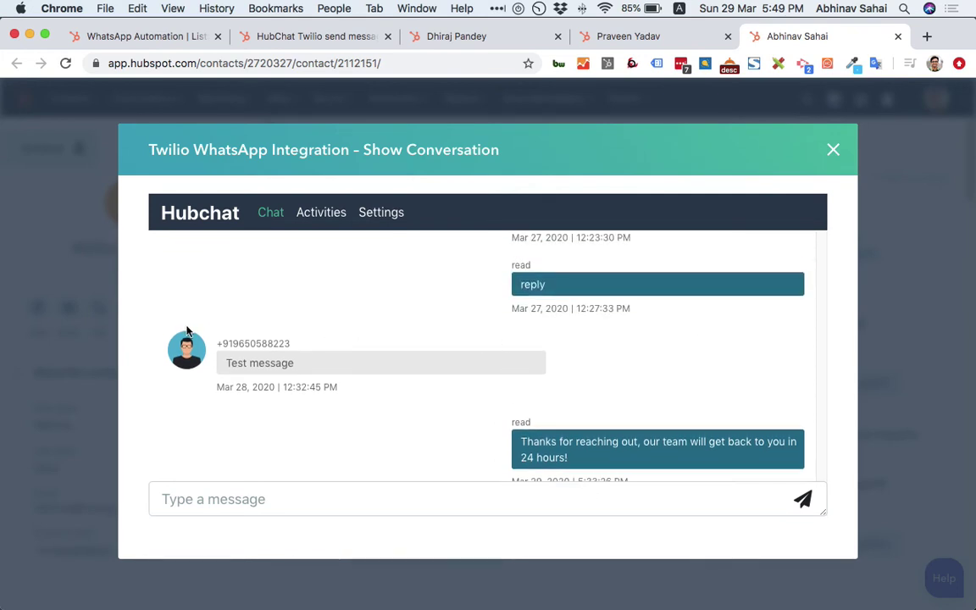
- Show the Hubchat activities and view the conversations of the three most recently messaged contacts to check their reminder messages
{"action": "left_click", "coordinate": [329, 221]}
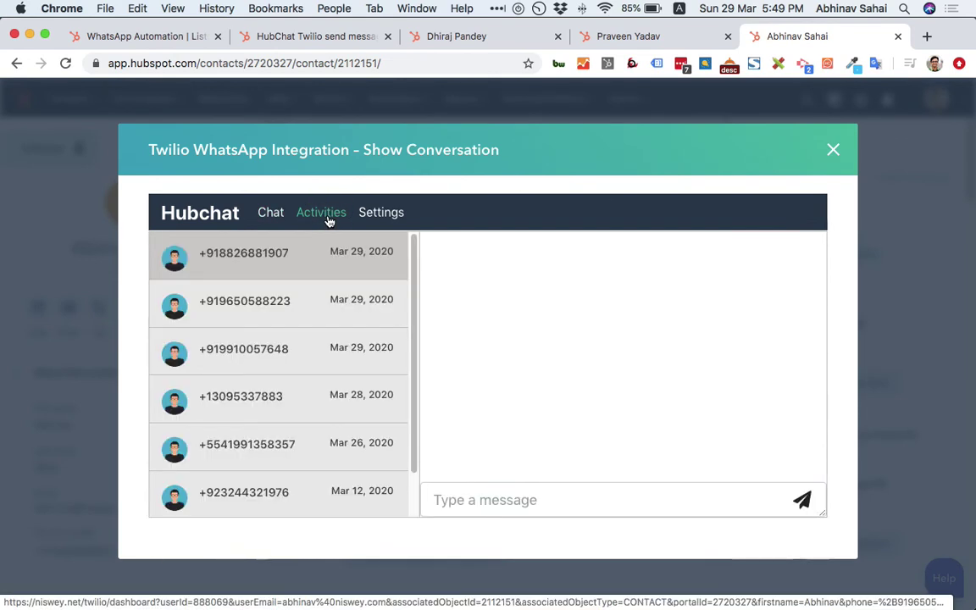
{"action": "scroll", "coordinate": [299, 392], "scroll_direction": "down", "scroll_amount": 2}
{"action": "scroll", "coordinate": [298, 393], "scroll_direction": "up", "scroll_amount": 2}
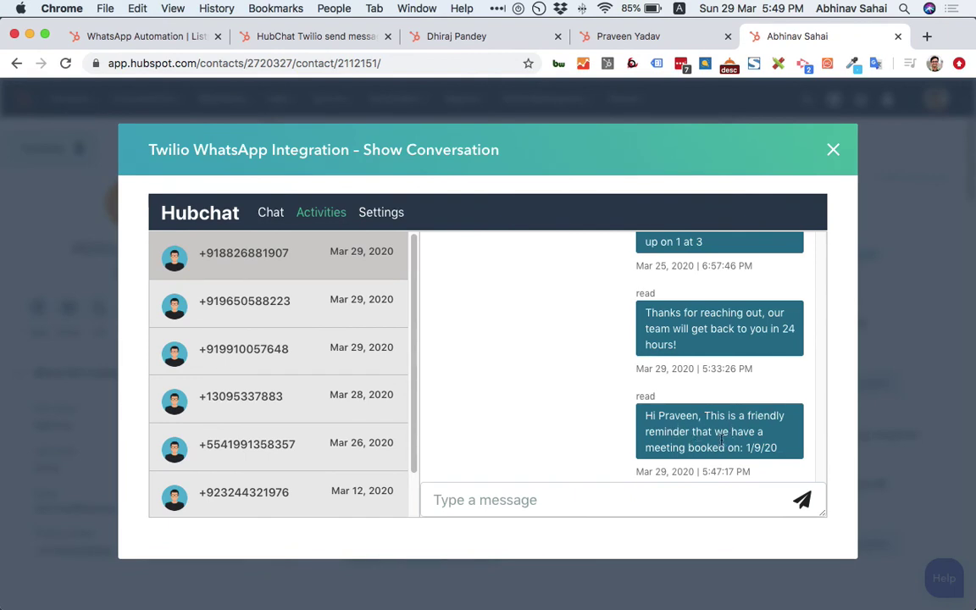
{"action": "left_click", "coordinate": [278, 297]}
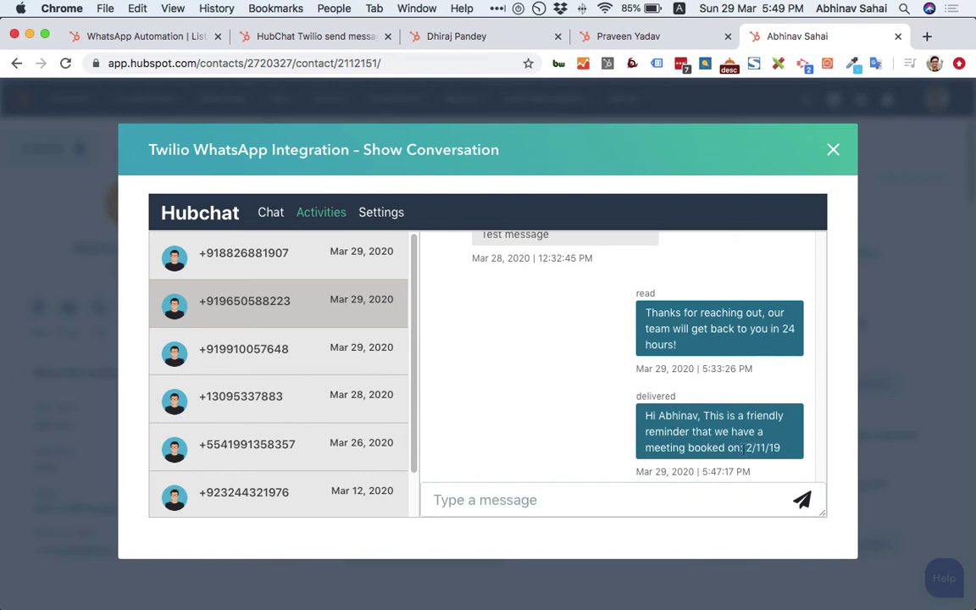
{"action": "left_click", "coordinate": [284, 353]}
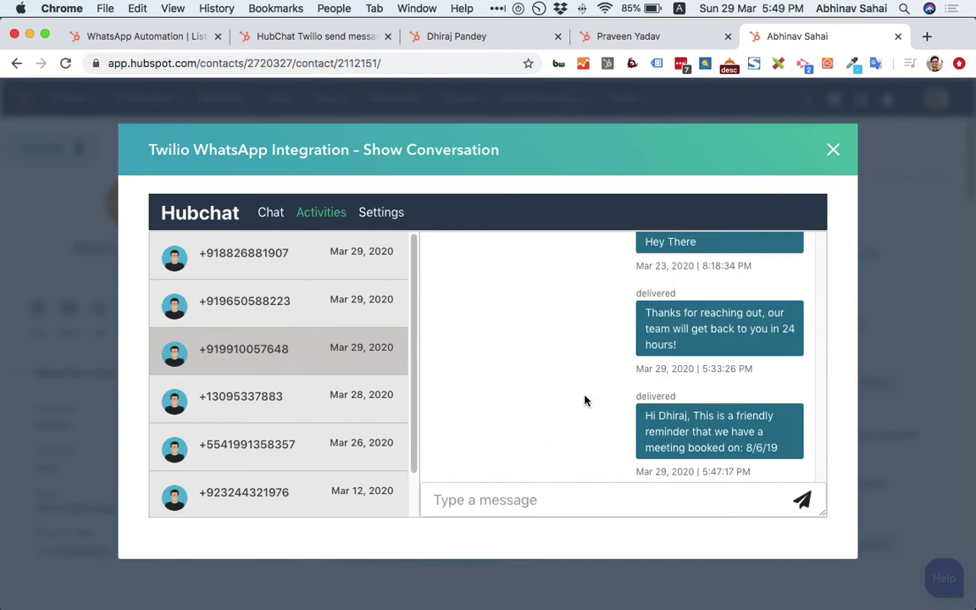
- Look through the rest of the activities conversation list, reopen the two newest conversations and return to the contact's own chat
{"action": "scroll", "coordinate": [247, 414], "scroll_direction": "down", "scroll_amount": 2}
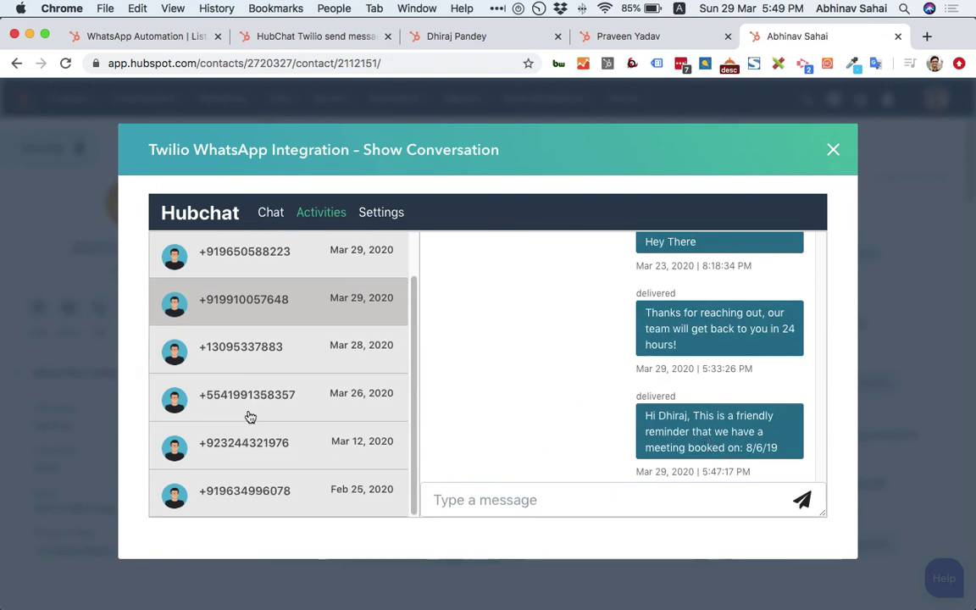
{"action": "scroll", "coordinate": [247, 415], "scroll_direction": "up", "scroll_amount": 2}
{"action": "scroll", "coordinate": [251, 418], "scroll_direction": "down", "scroll_amount": 1}
{"action": "scroll", "coordinate": [251, 417], "scroll_direction": "up", "scroll_amount": 1}
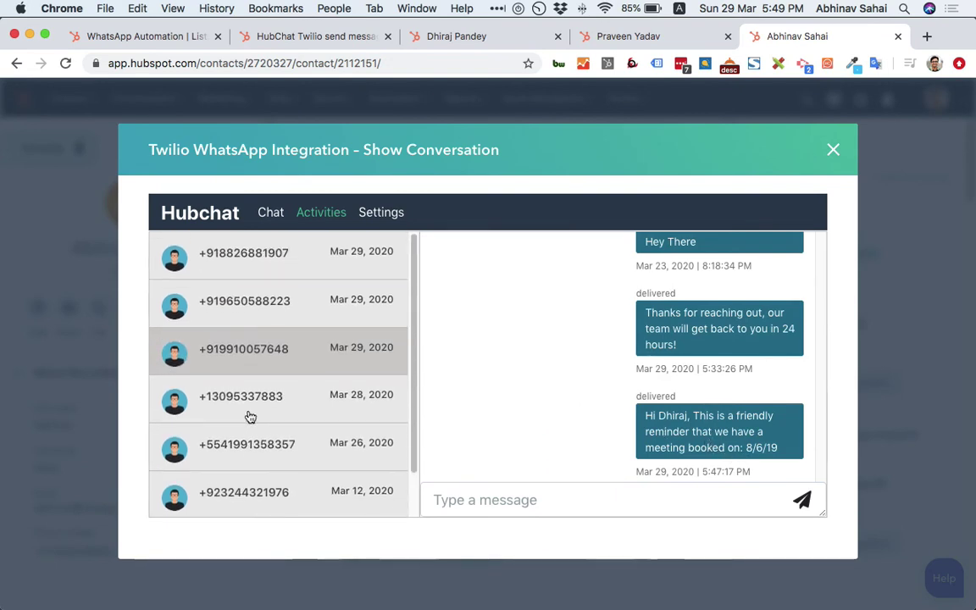
{"action": "left_click", "coordinate": [272, 292]}
{"action": "left_click", "coordinate": [278, 262]}
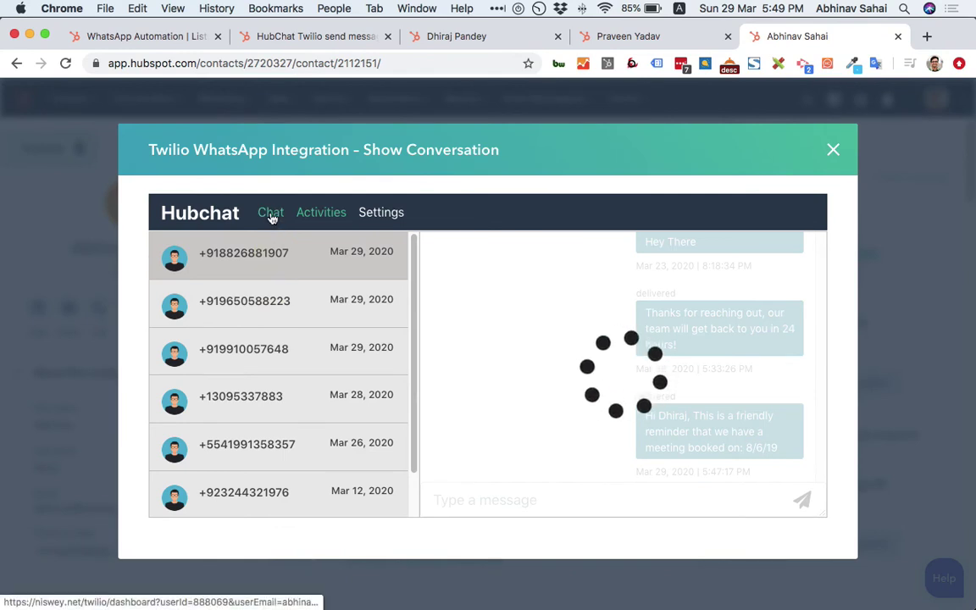
{"action": "left_click", "coordinate": [271, 216]}
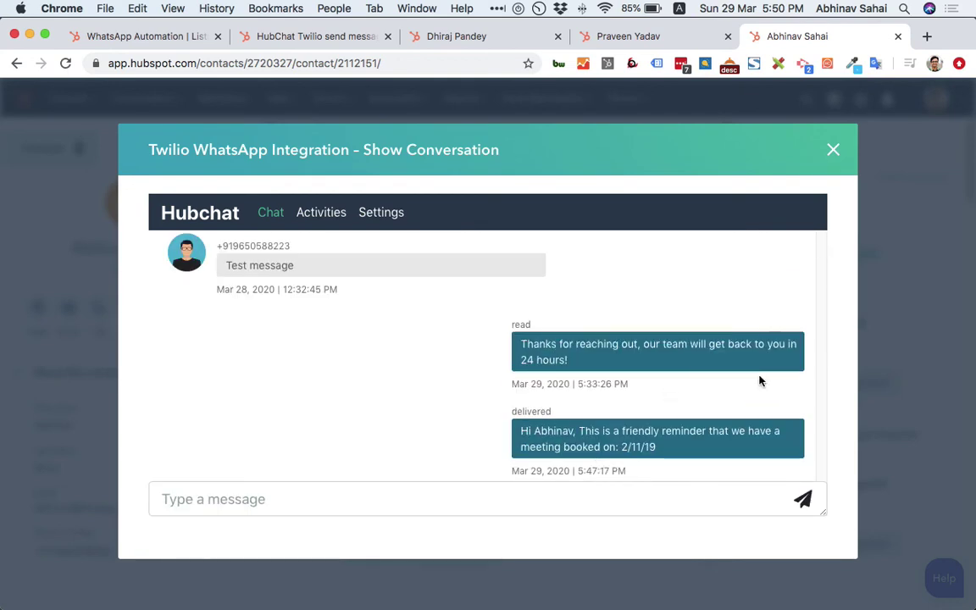
{"action": "left_click", "coordinate": [666, 500]}
{"action": "type", "text": "lksfjlsdkjf"}
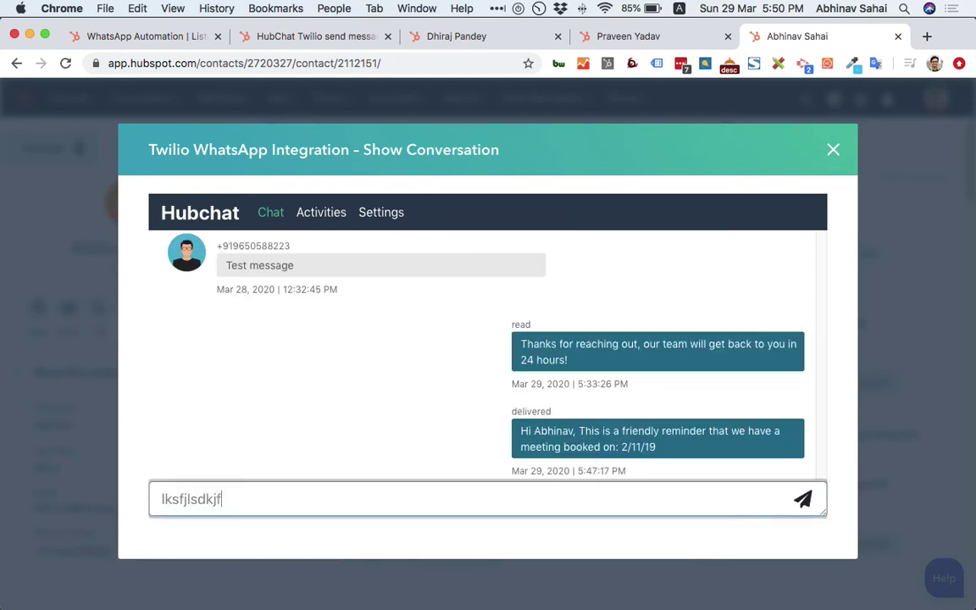
{"action": "key", "text": "super+a"}
{"action": "key", "text": "BackSpace"}
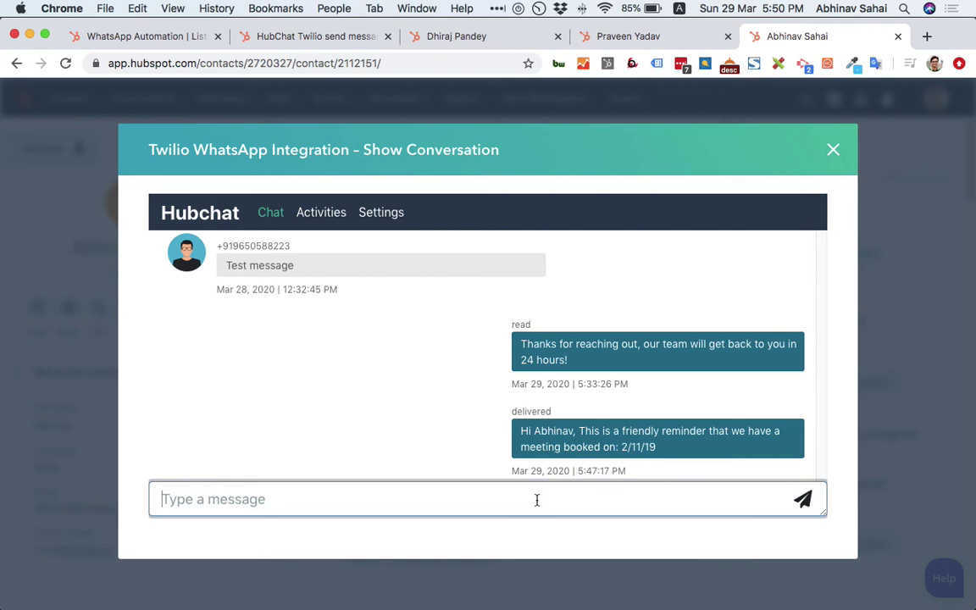